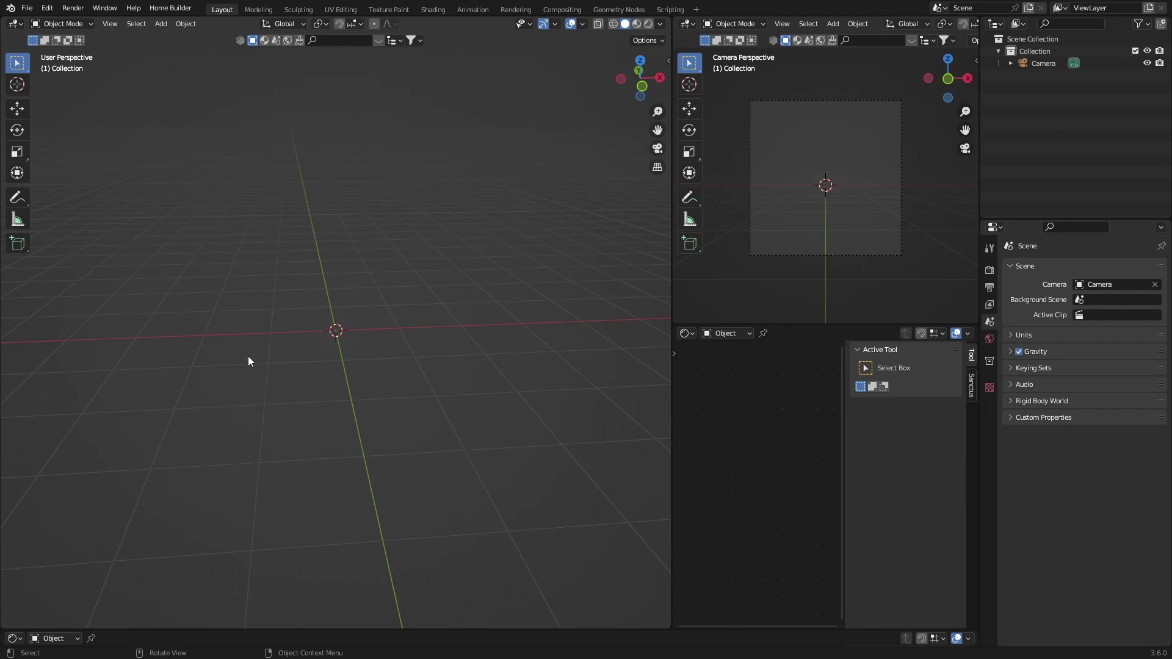
- Set the render engine to Cycles in Render properties, passing through Eevee first
left_click(990, 270)
left_click(1086, 268)
left_click(1090, 283)
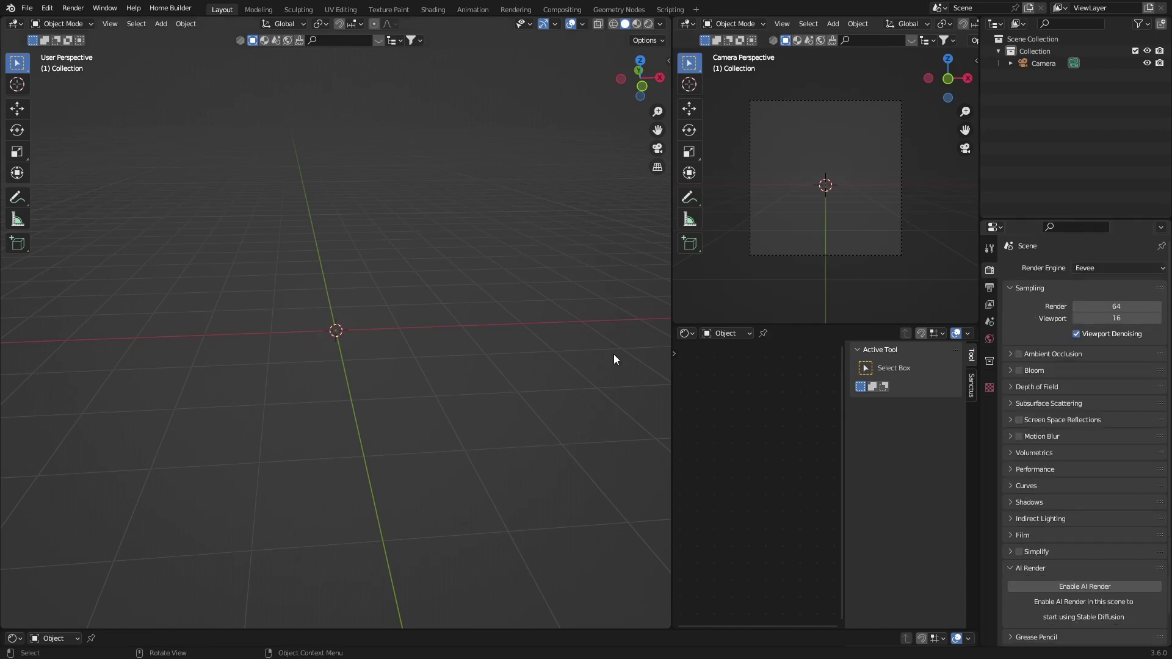
left_click(1094, 268)
left_click(1088, 305)
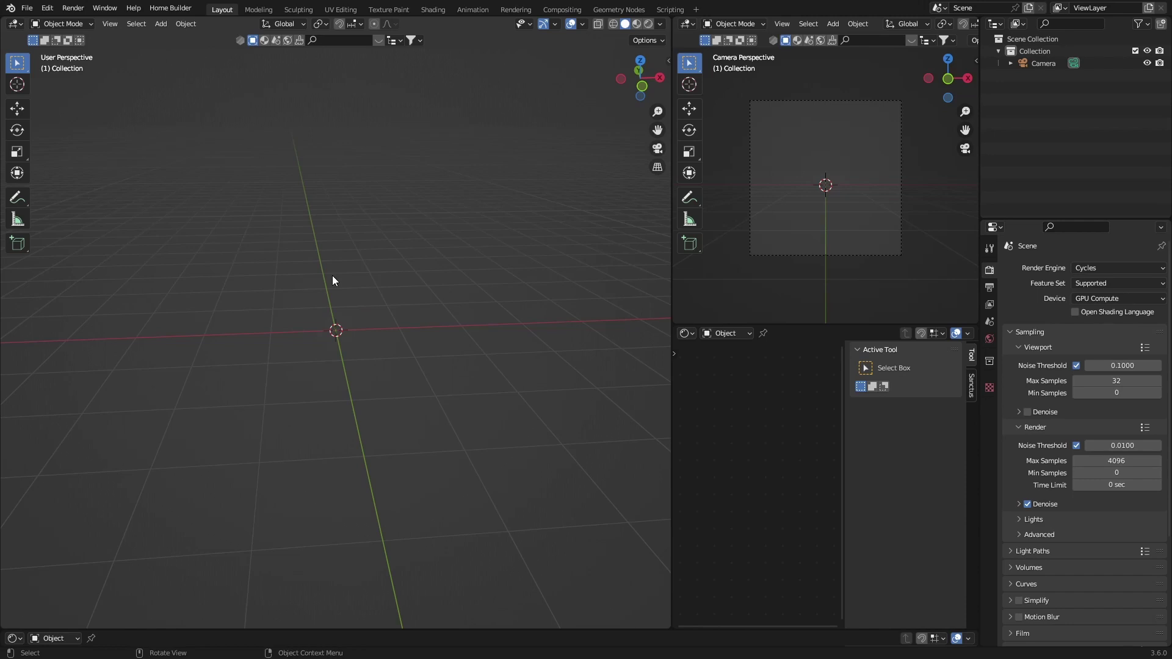
- Switch the render engine back to Eevee
left_click(1117, 268)
left_click(1099, 241)
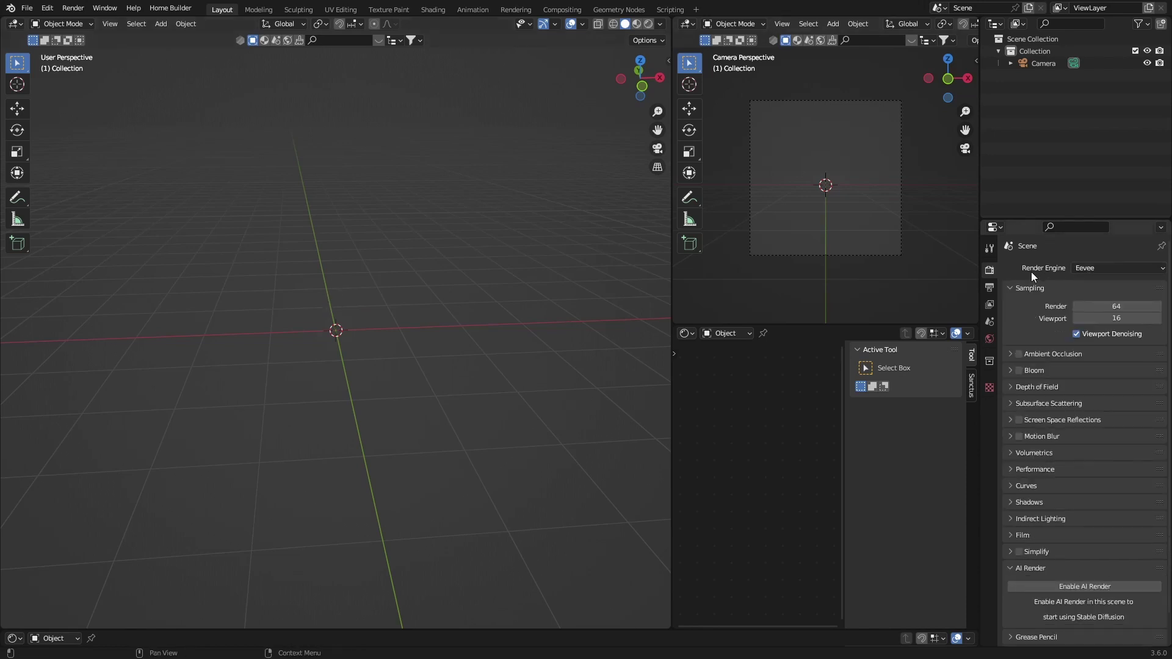
middle_click_drag(231, 284, 260, 269)
- Set the World background colour to black
left_click(989, 339)
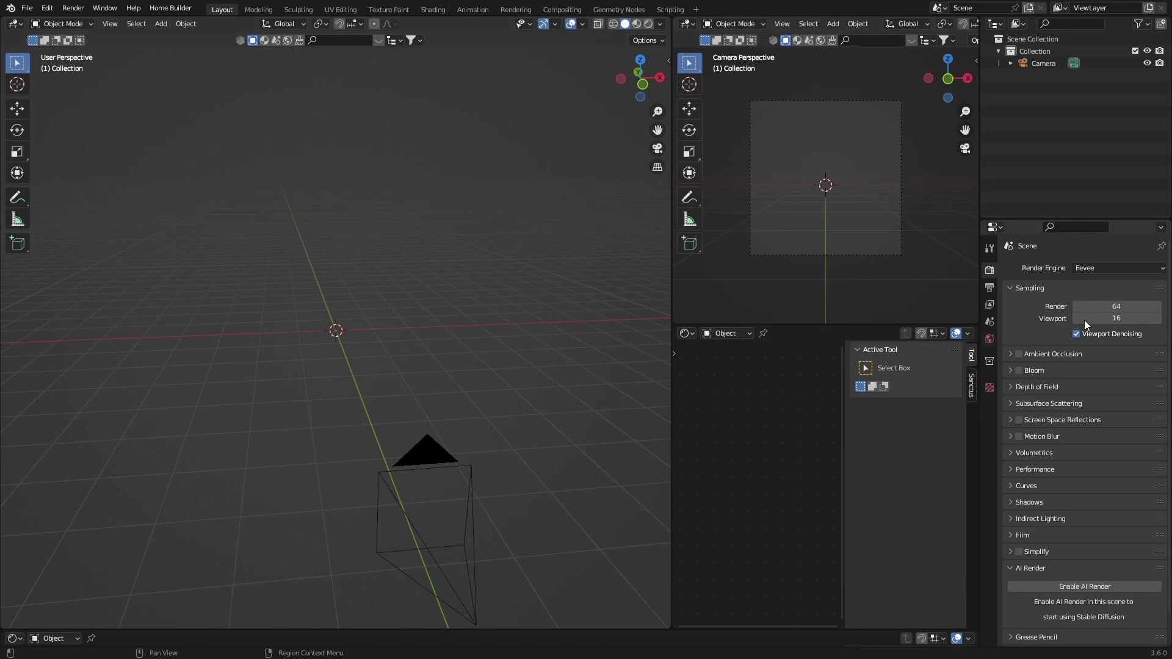
left_click(1095, 351)
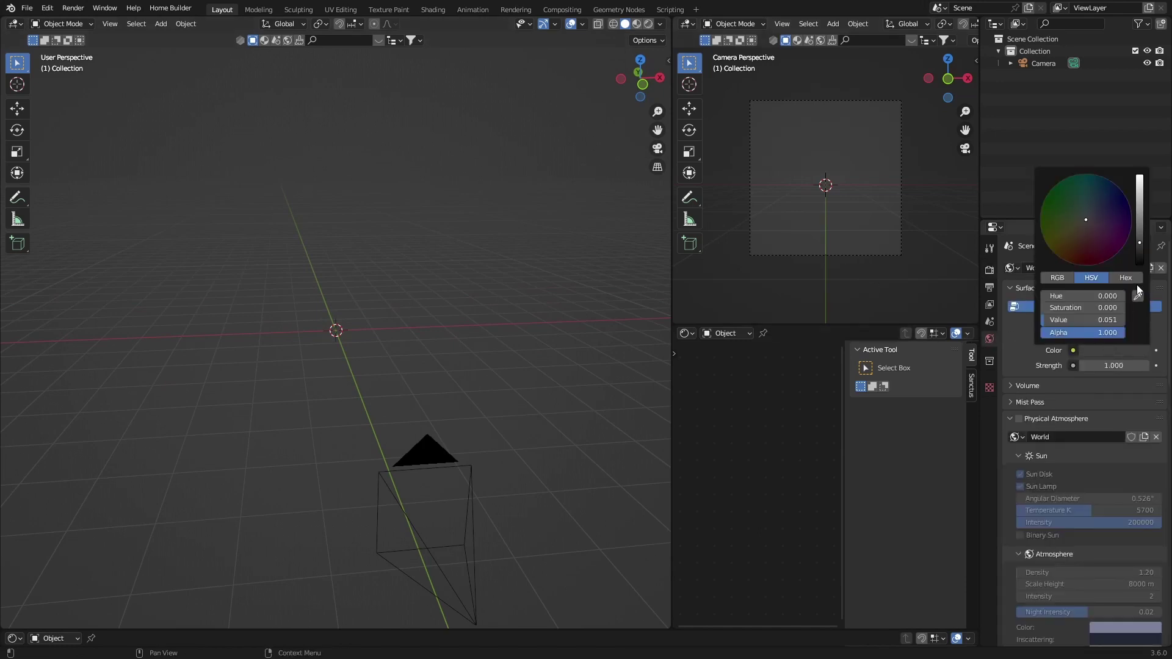
left_click(1140, 264)
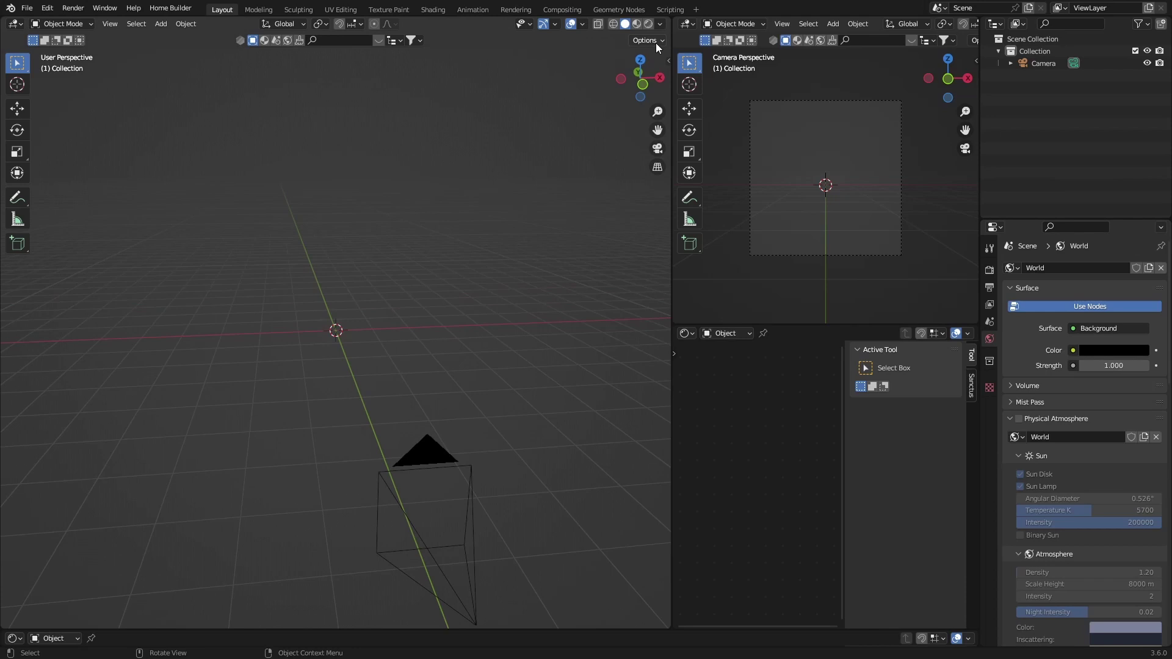
left_click(638, 24)
- Add a mesh cube at the origin in front of the camera and keep it selected
key("shift+a")
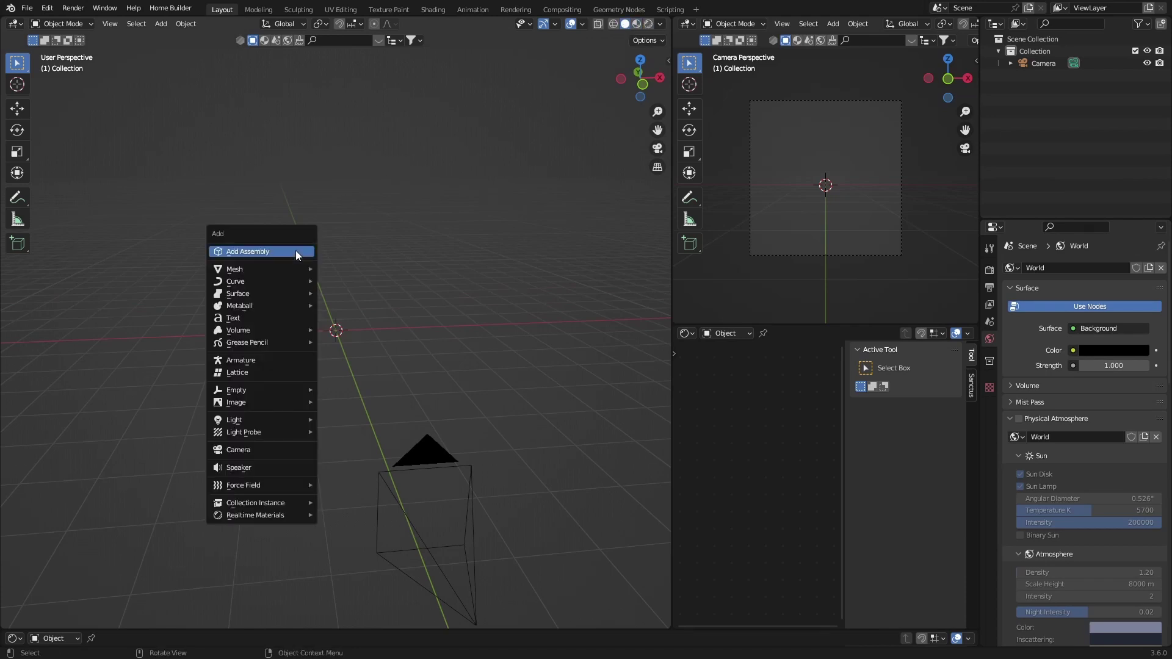
mouse_move(267, 269)
left_click(343, 280)
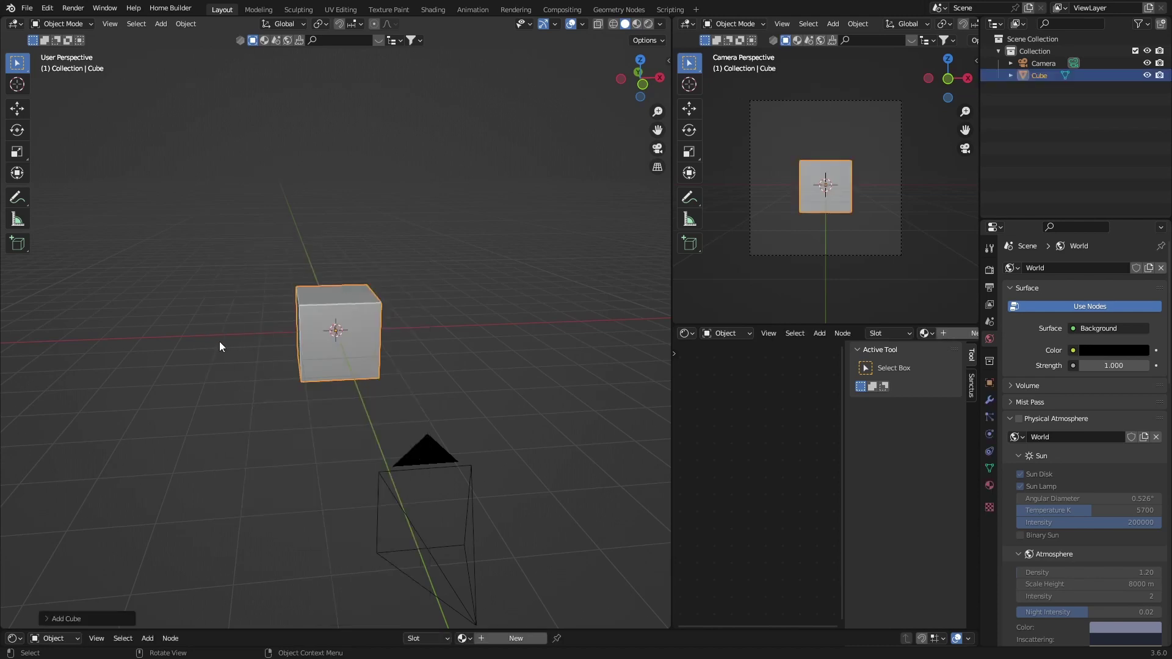
middle_click_drag(349, 289, 313, 384)
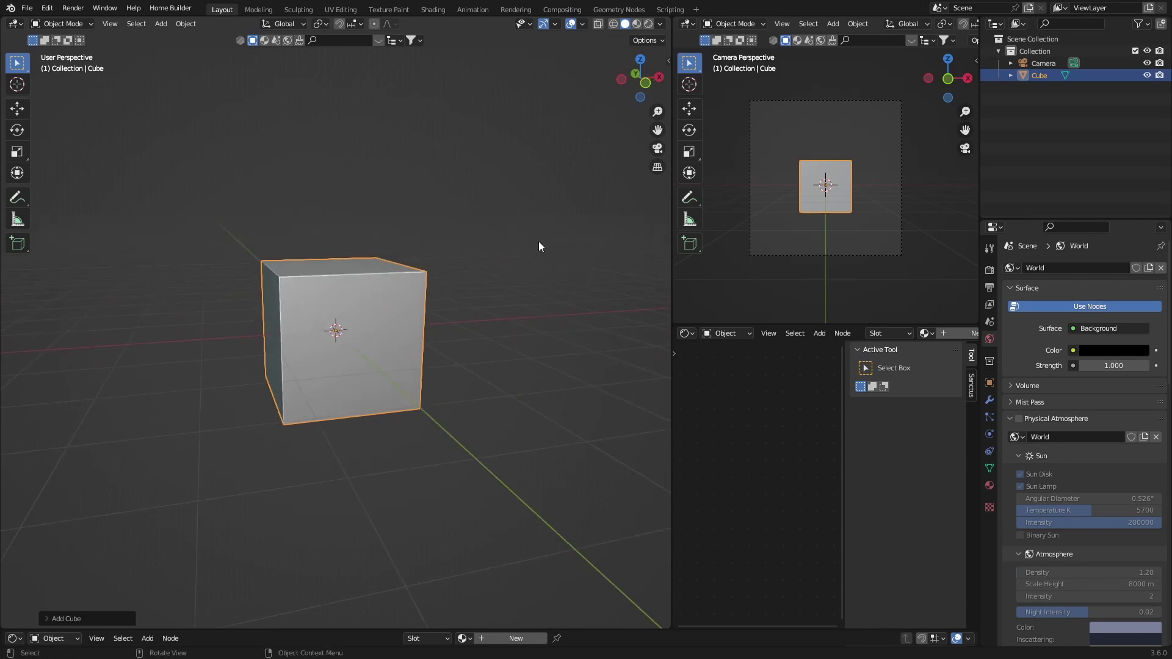
left_click(538, 240)
left_click(355, 313)
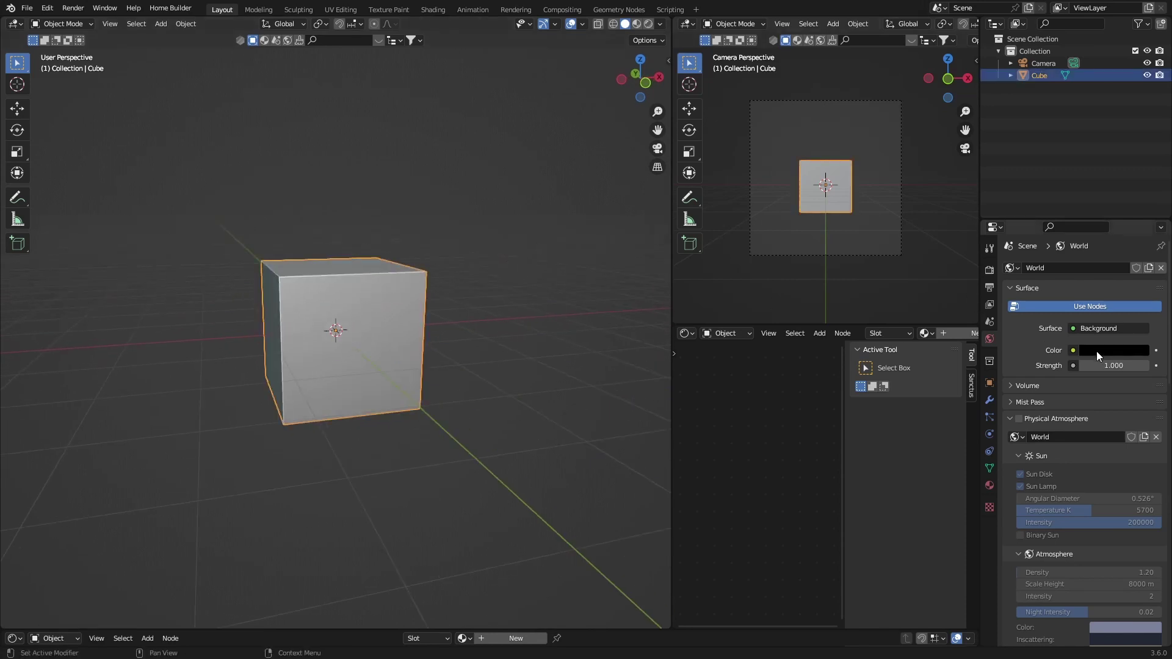
- Create a new material on the cube, trying Emission then settling on Principled BSDF surface
left_click(989, 485)
left_click(1078, 321)
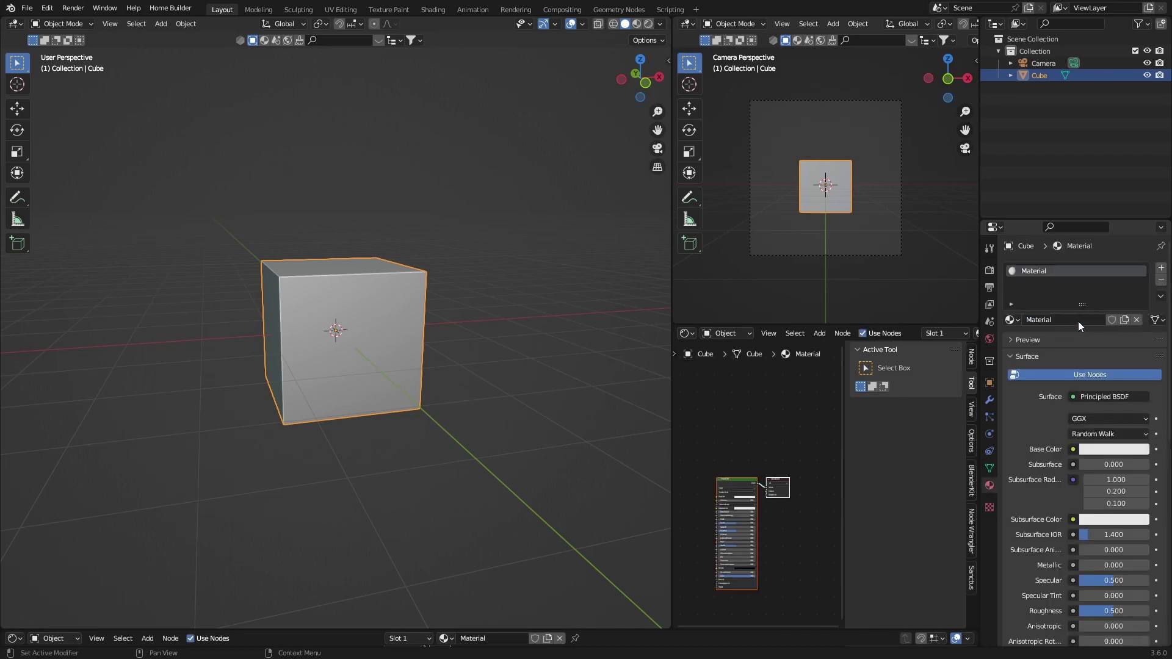
left_click(1073, 397)
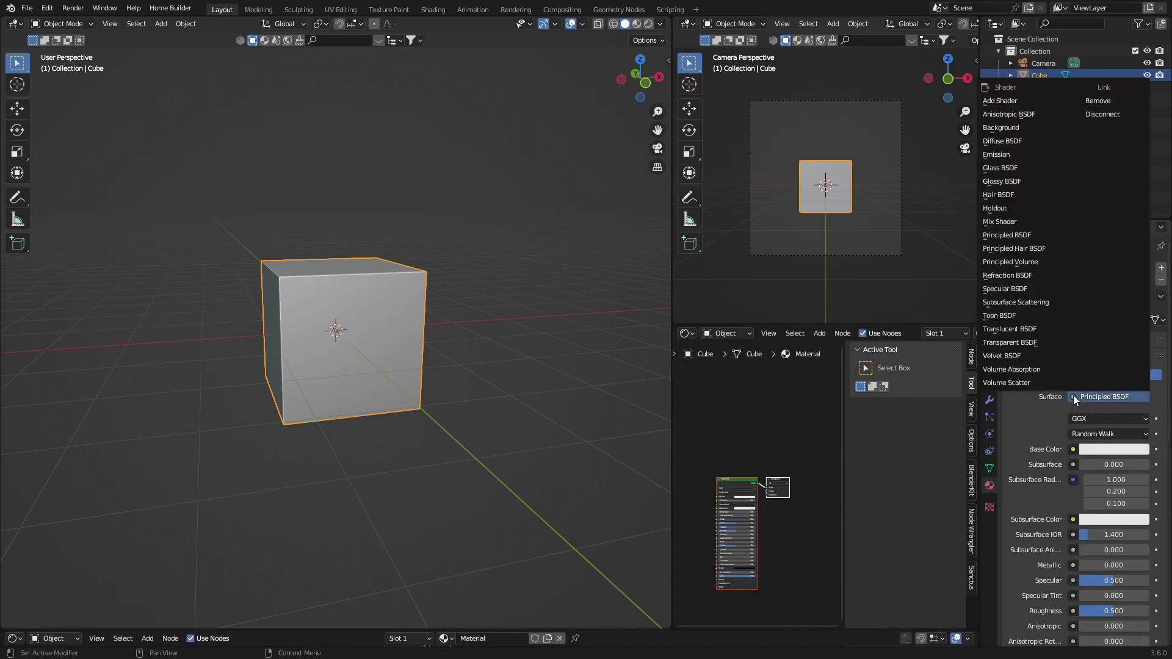
left_click(1007, 156)
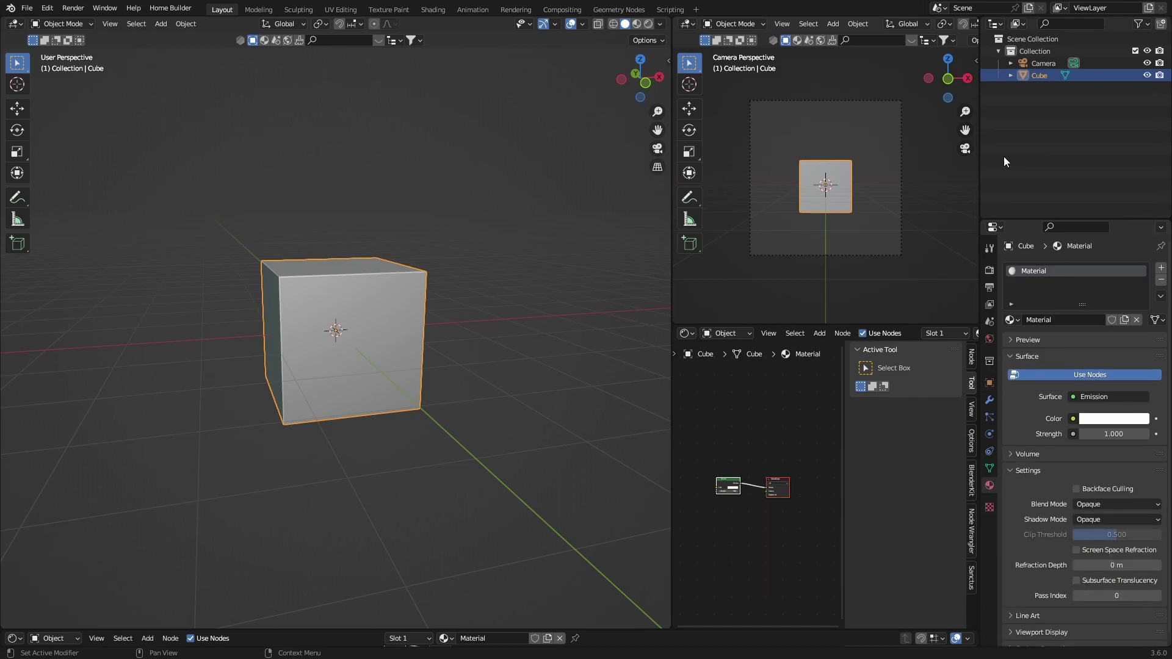
middle_click_drag(301, 478, 316, 443)
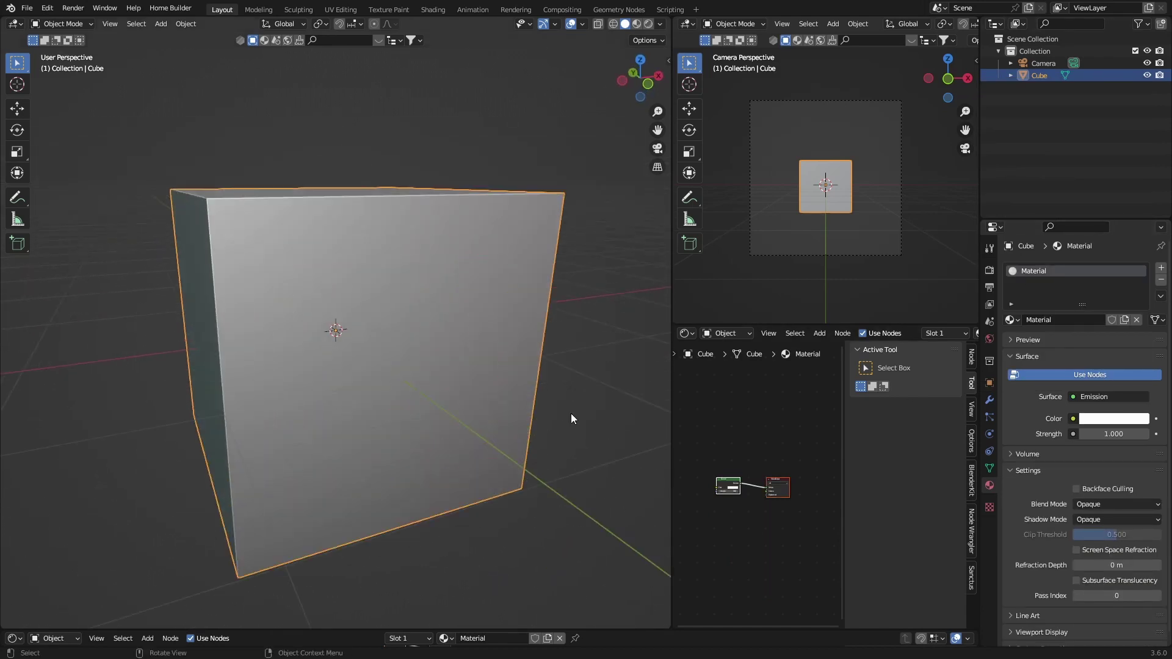
left_click(1077, 398)
left_click(1004, 238)
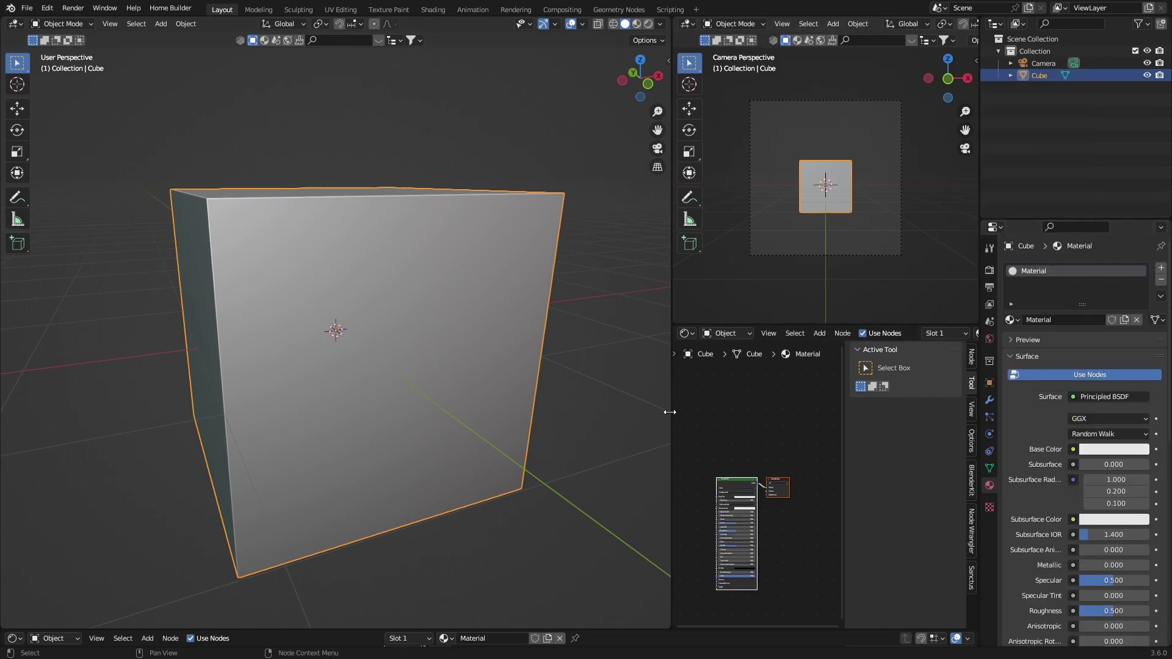
- Delete the cube material's Principled BSDF node in the Shading workspace
left_click(336, 105)
left_click(333, 268)
left_click(433, 9)
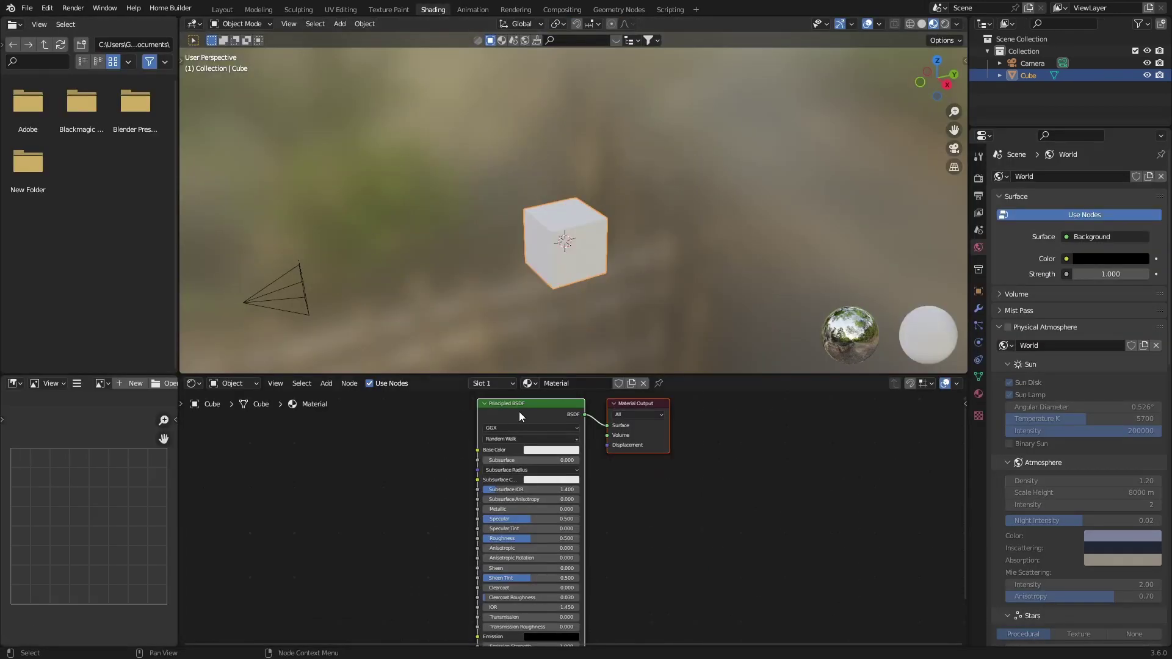
key("Delete")
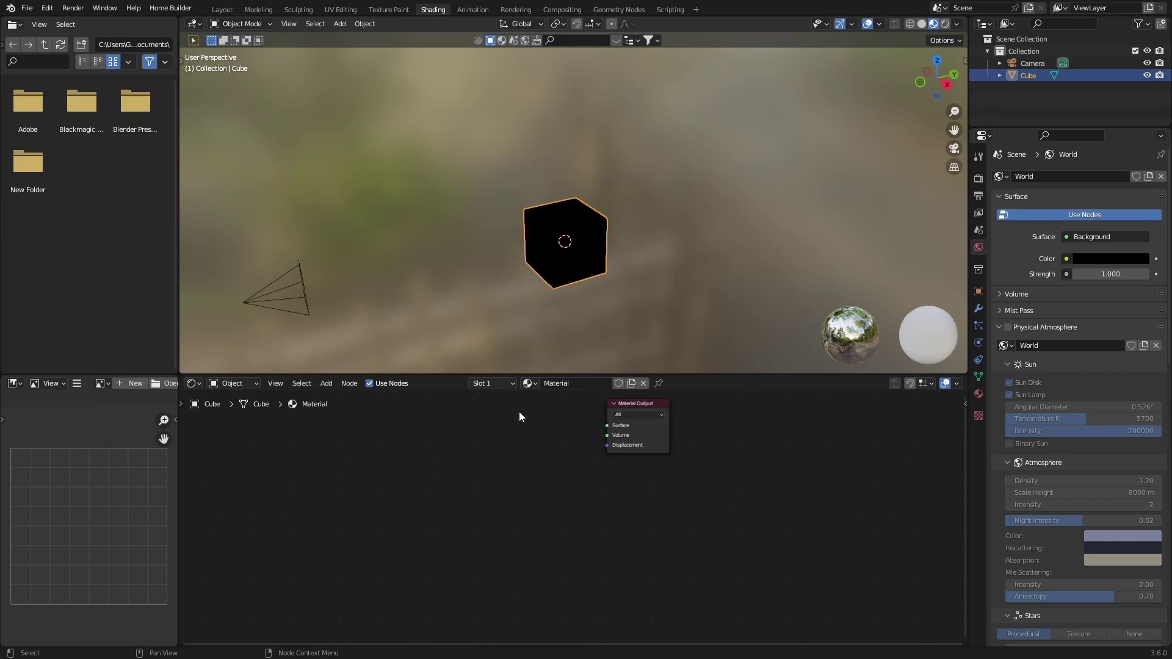
- Add an Emission node wired into the Material Output Surface, then return to Layout
key("shift+a")
type("e")
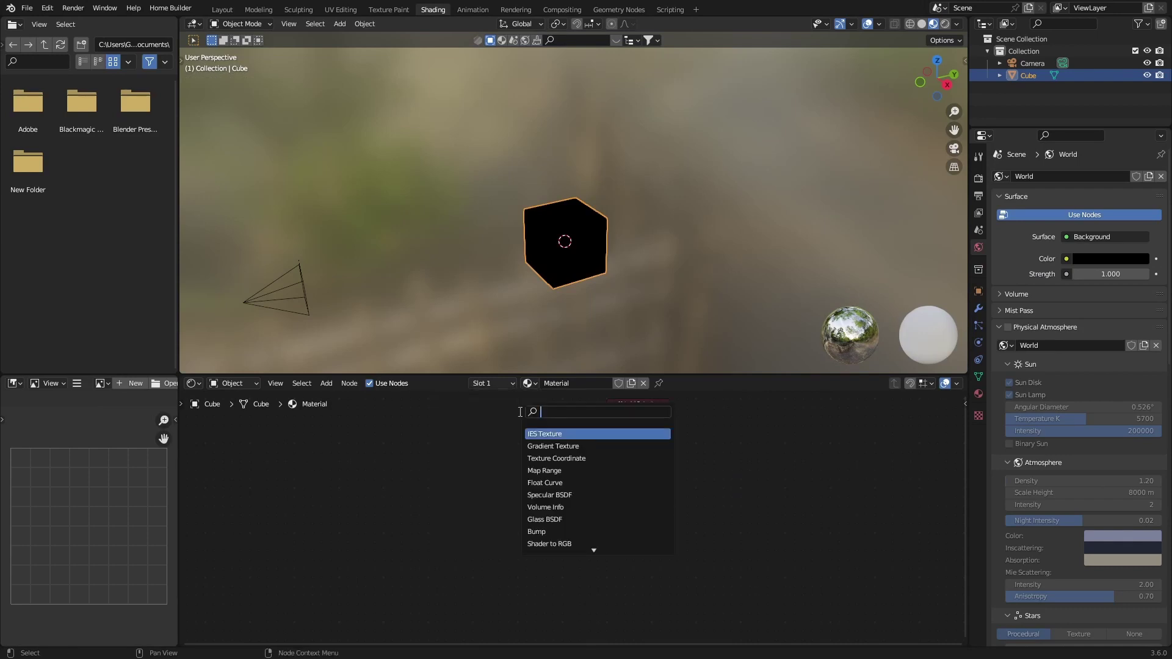
type("mi")
key("Return")
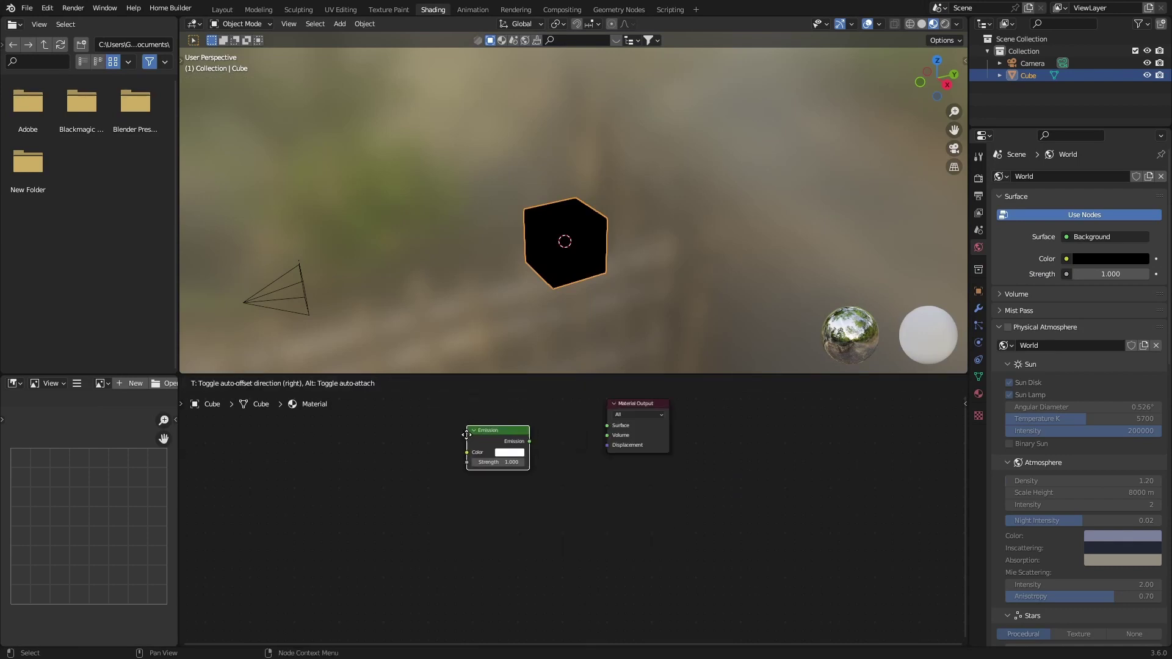
left_click(520, 441)
left_click_drag(529, 442, 607, 425)
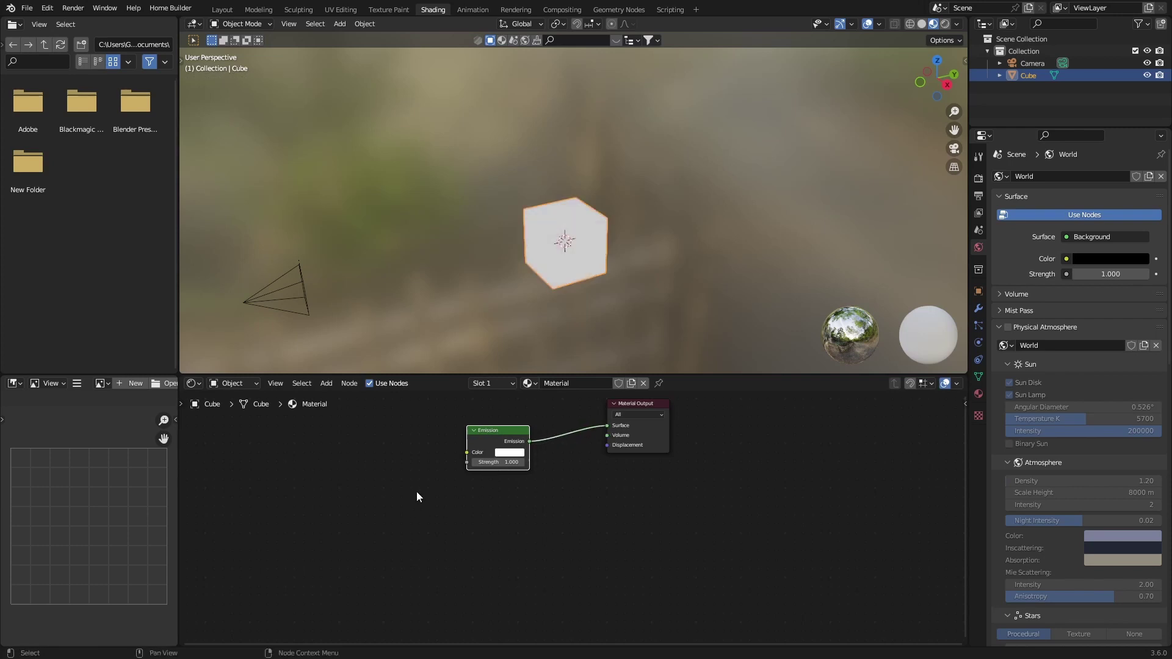
left_click(222, 9)
- Show the viewport in Rendered shading with overlays hidden
key("alt+a")
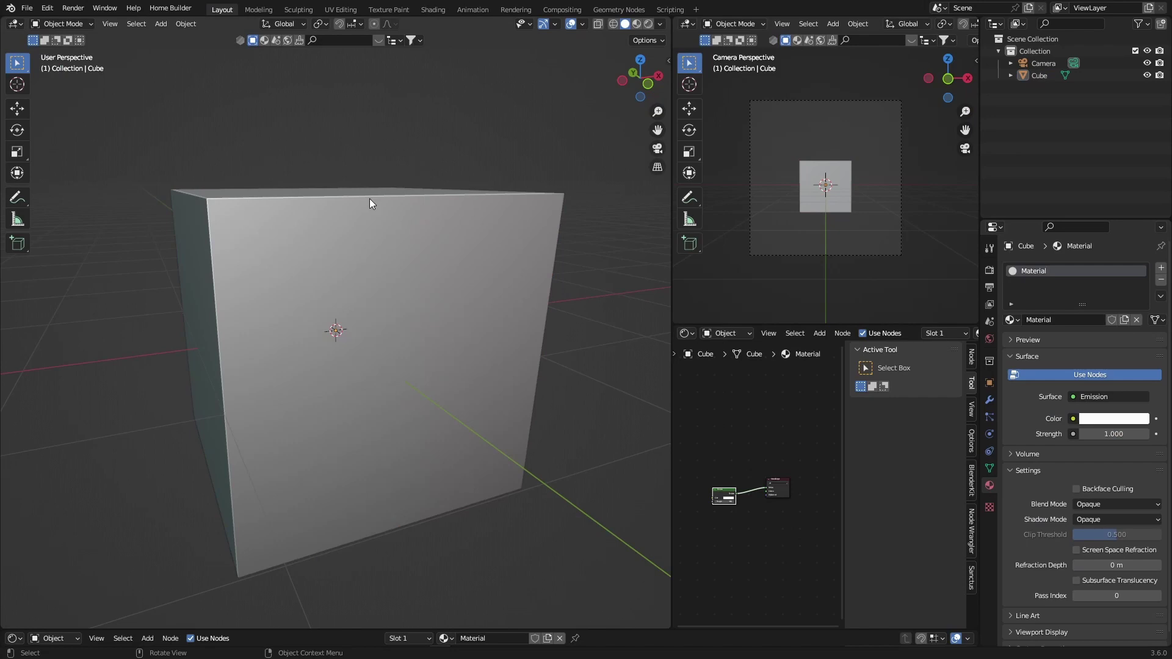
left_click(365, 346)
left_click(648, 24)
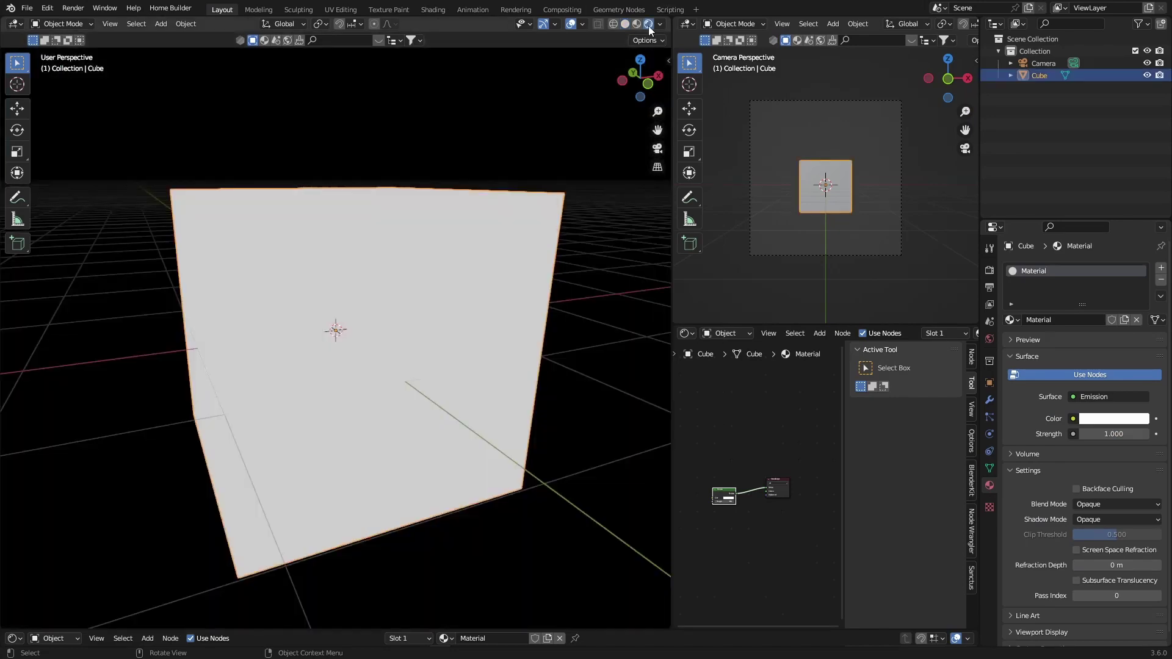
scroll(390, 180, "down", 5)
scroll(389, 181, "up", 4)
middle_click_drag(389, 181, 426, 321)
key("shift+alt+z")
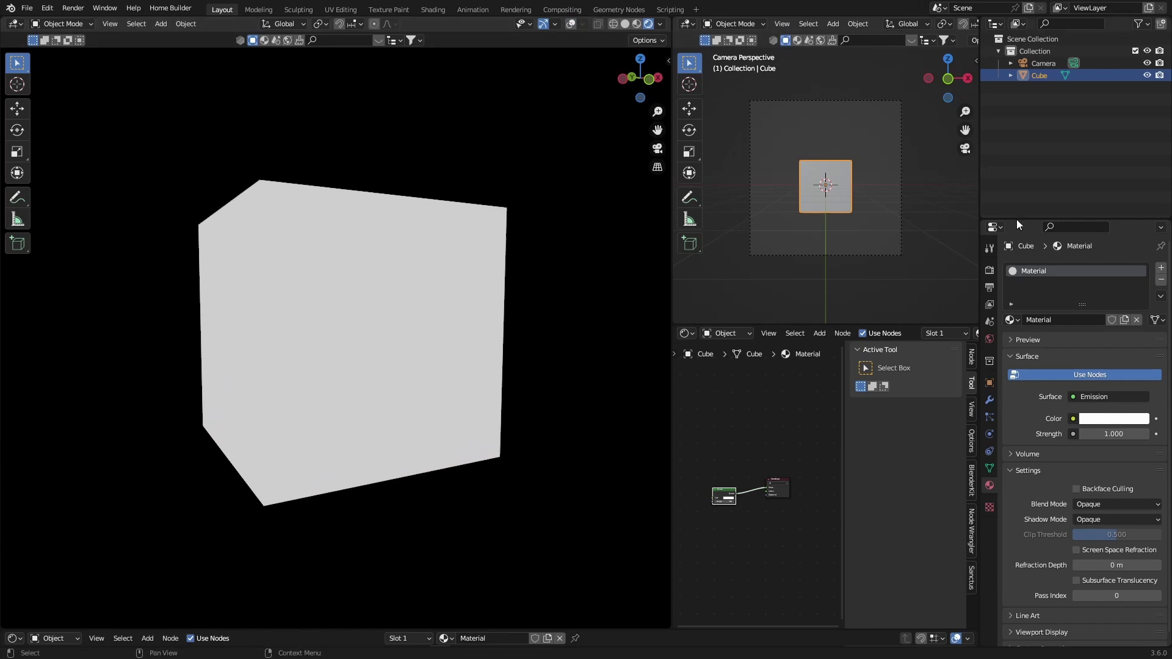
- Enable Eevee Bloom with intensity 0.100 and knee 0.765
left_click(989, 270)
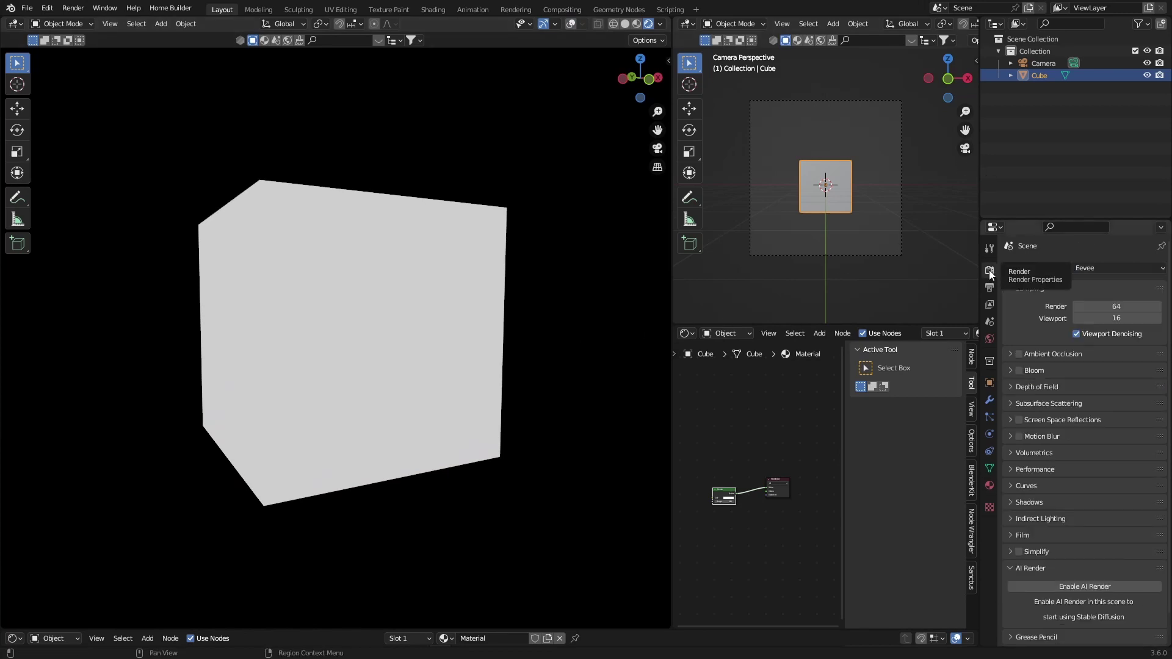
left_click(1017, 370)
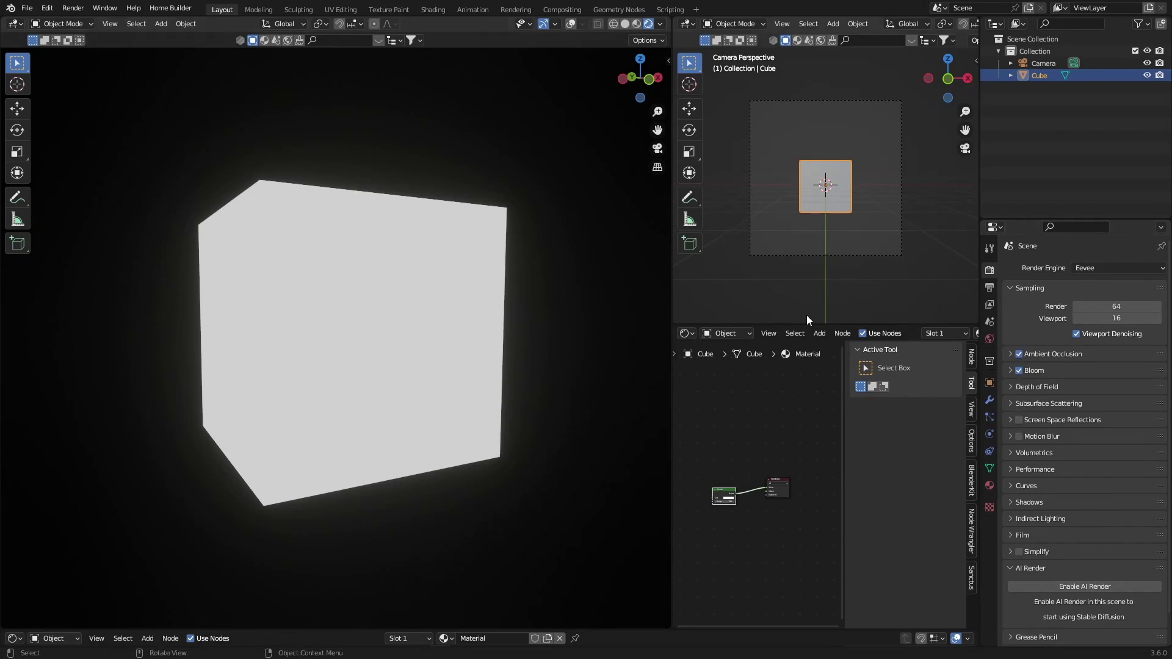
left_click(1010, 370)
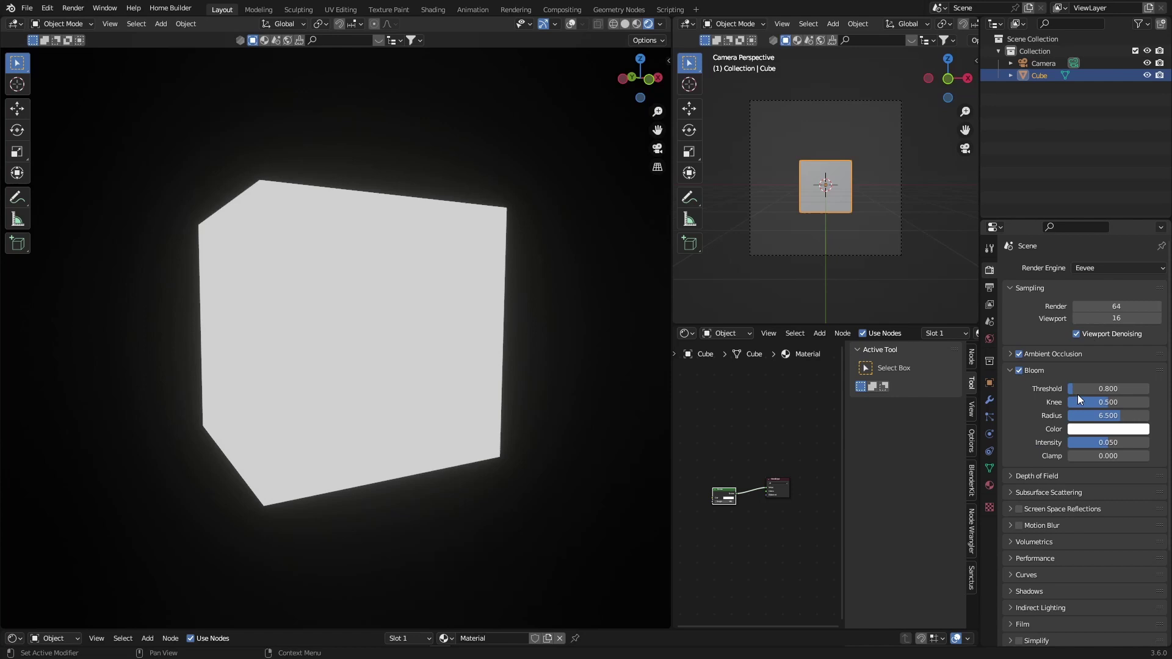
left_click(1078, 428)
mouse_move(1086, 309)
left_mouse_down()
mouse_move(1081, 321)
mouse_move(1086, 310)
left_mouse_up()
left_click_drag(1097, 439, 1147, 439)
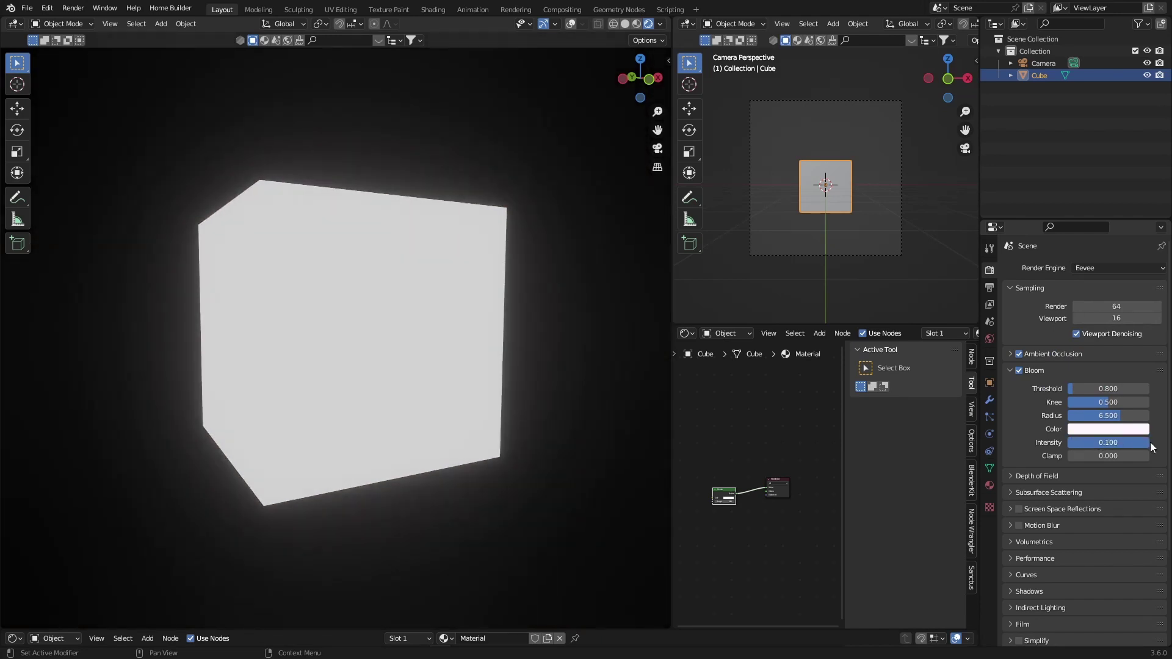
scroll(215, 308, "down", 4)
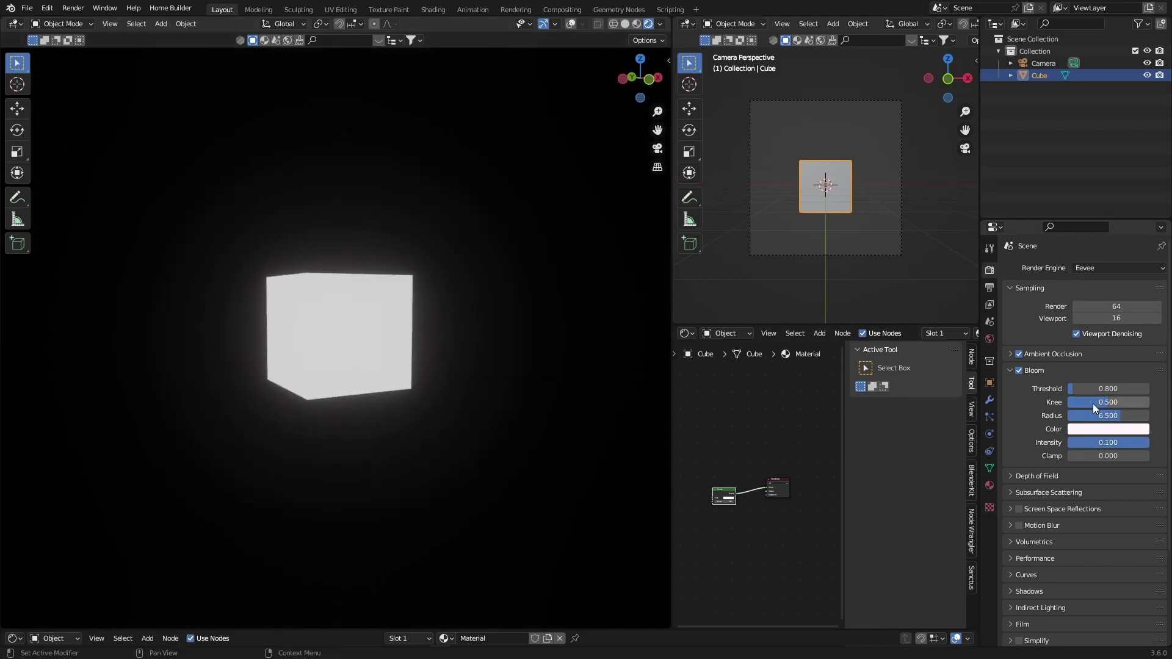
mouse_move(1092, 404)
left_mouse_down()
mouse_move(1114, 404)
mouse_move(1109, 415)
left_mouse_up()
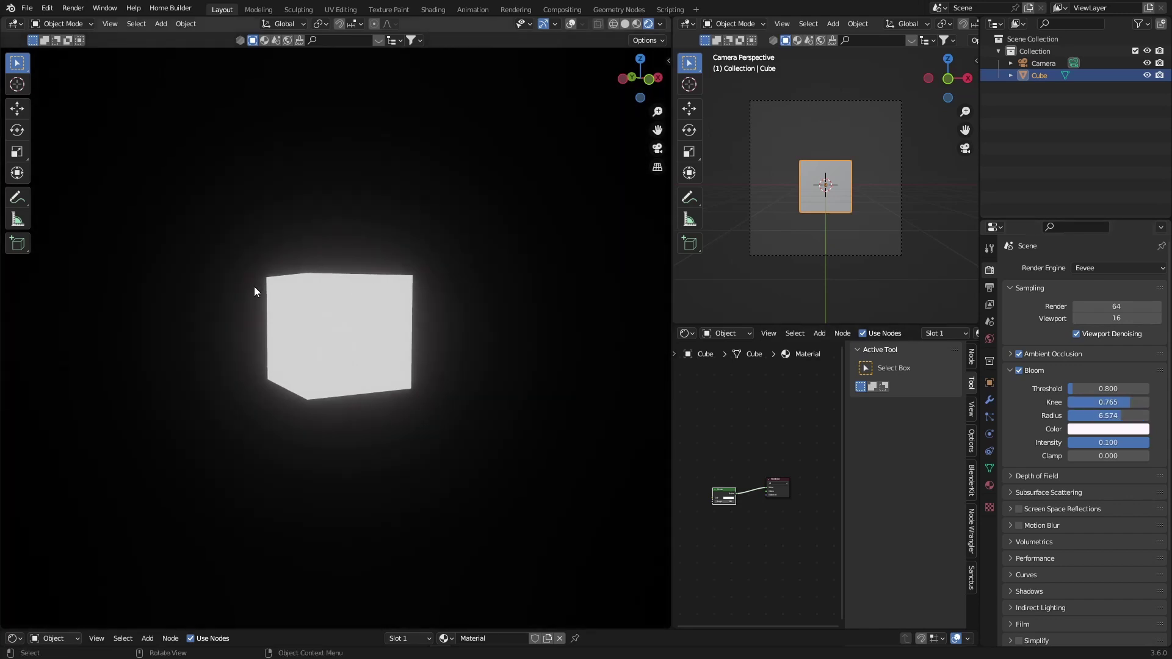
- Set the cube's emission colour to pale pink (Hue 0.877, Saturation 0.201)
left_click(989, 484)
left_click(1091, 419)
mouse_move(1086, 287)
left_mouse_down()
mouse_move(1080, 309)
mouse_move(1097, 332)
mouse_move(1109, 324)
mouse_move(1078, 307)
left_mouse_up()
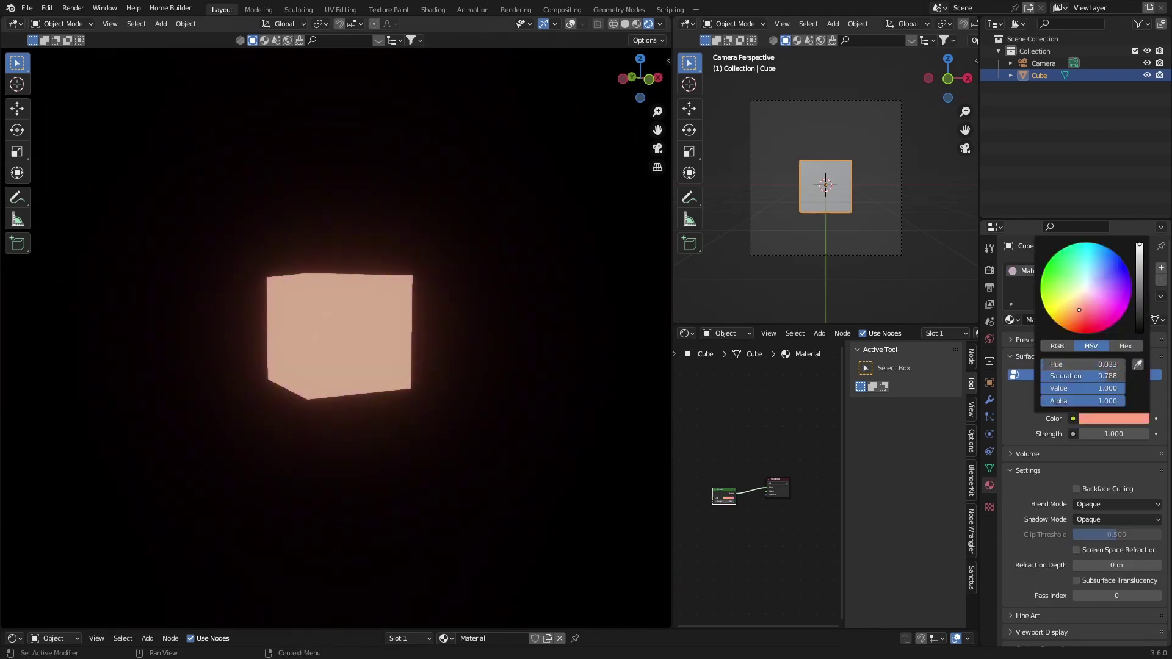
middle_click_drag(294, 396, 269, 401)
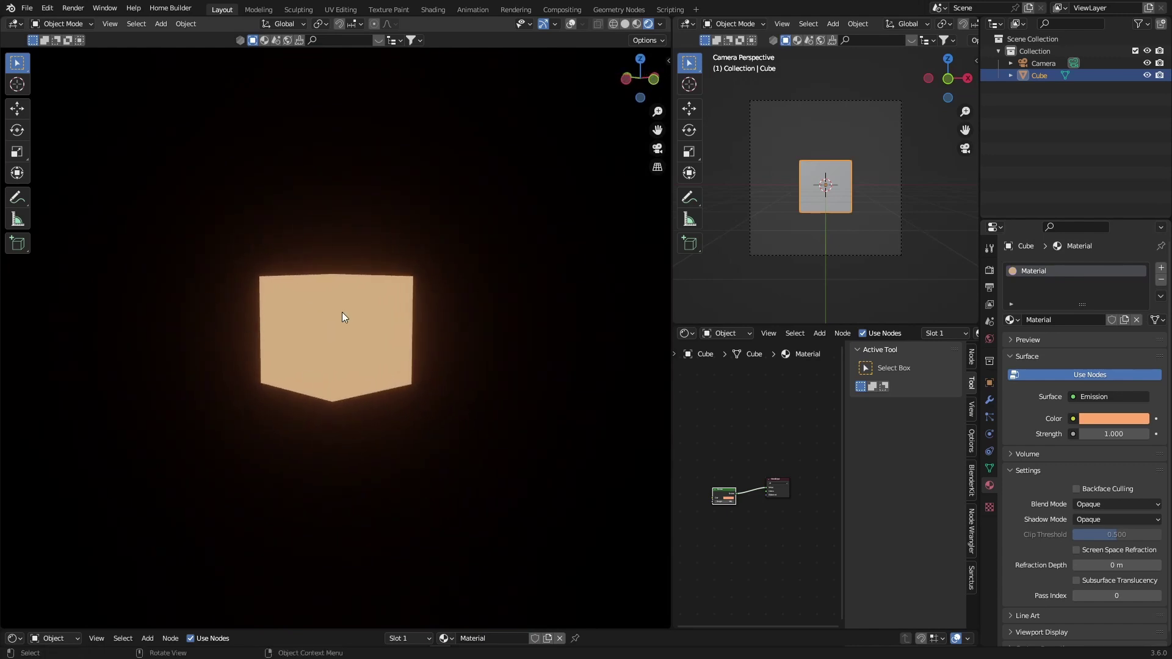
left_click(1118, 420)
left_click_drag(1093, 300, 1088, 291)
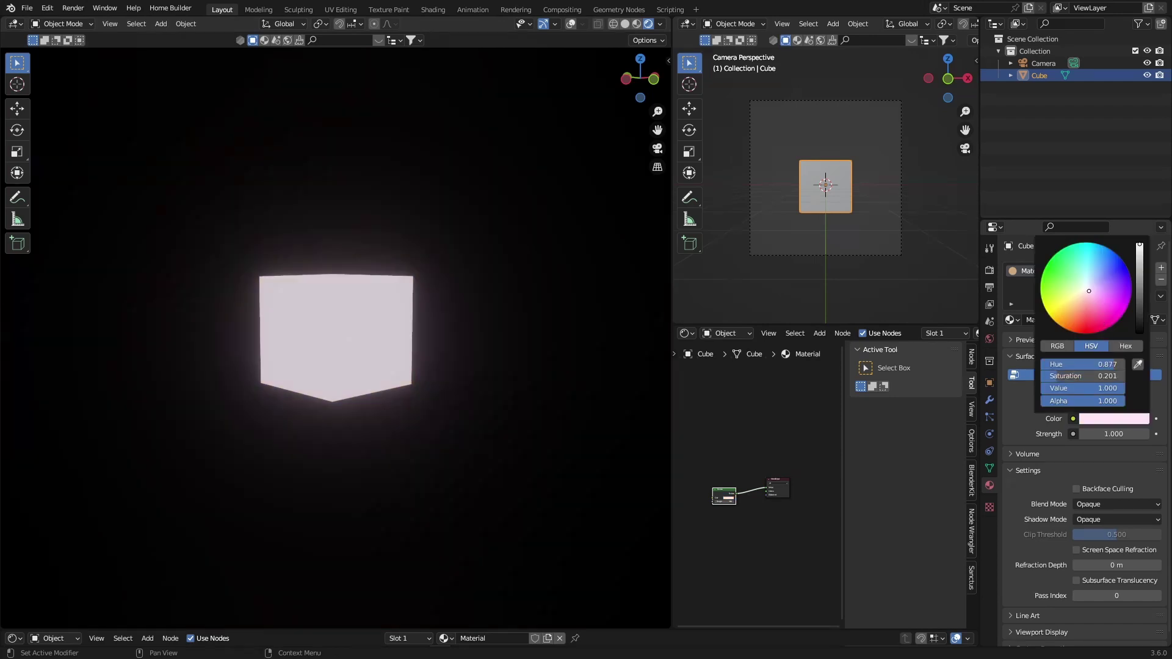
left_click(989, 269)
- Switch the render engine to Cycles and check the Output resolution settings
left_click(1075, 267)
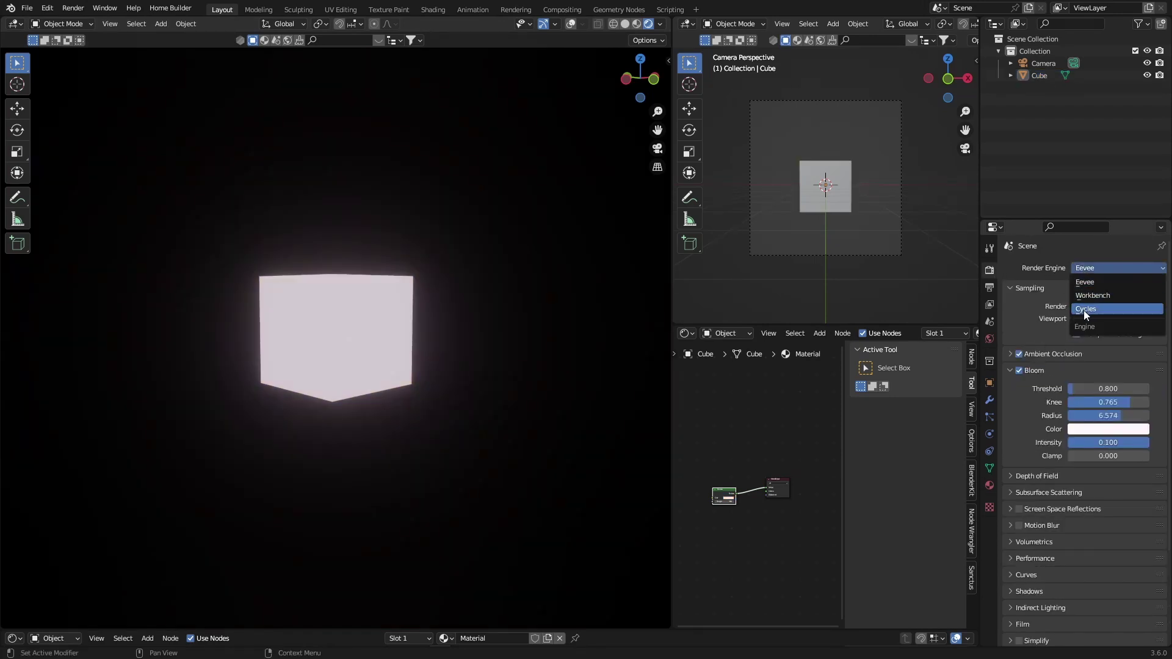
left_click(1082, 310)
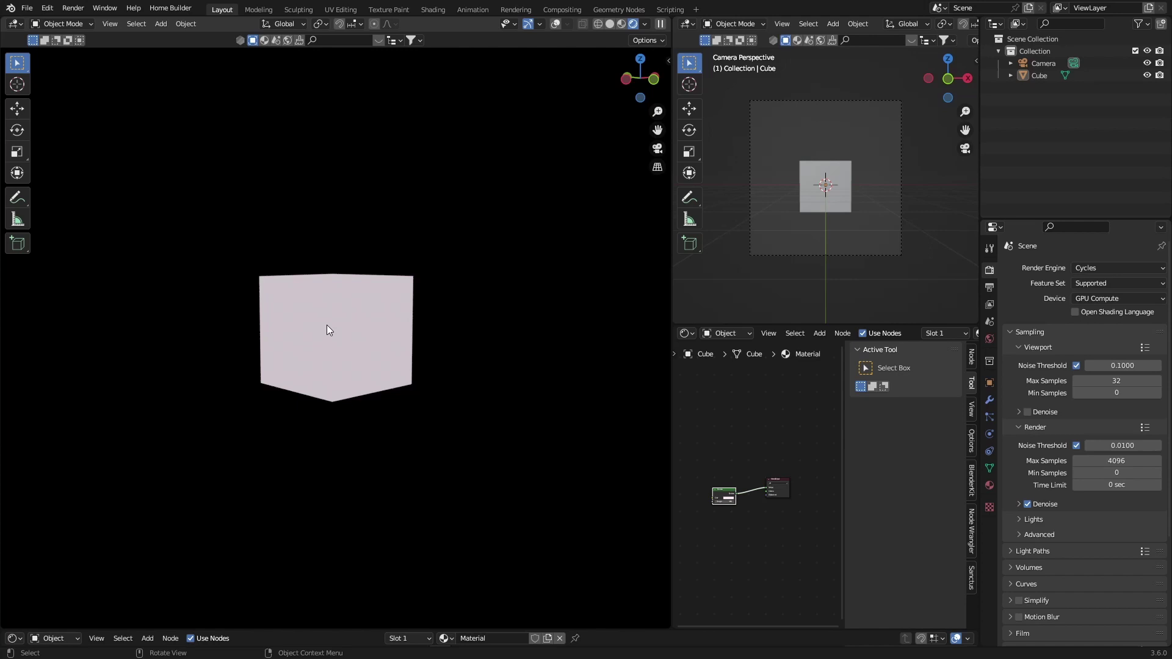
middle_click_drag(327, 325, 342, 397)
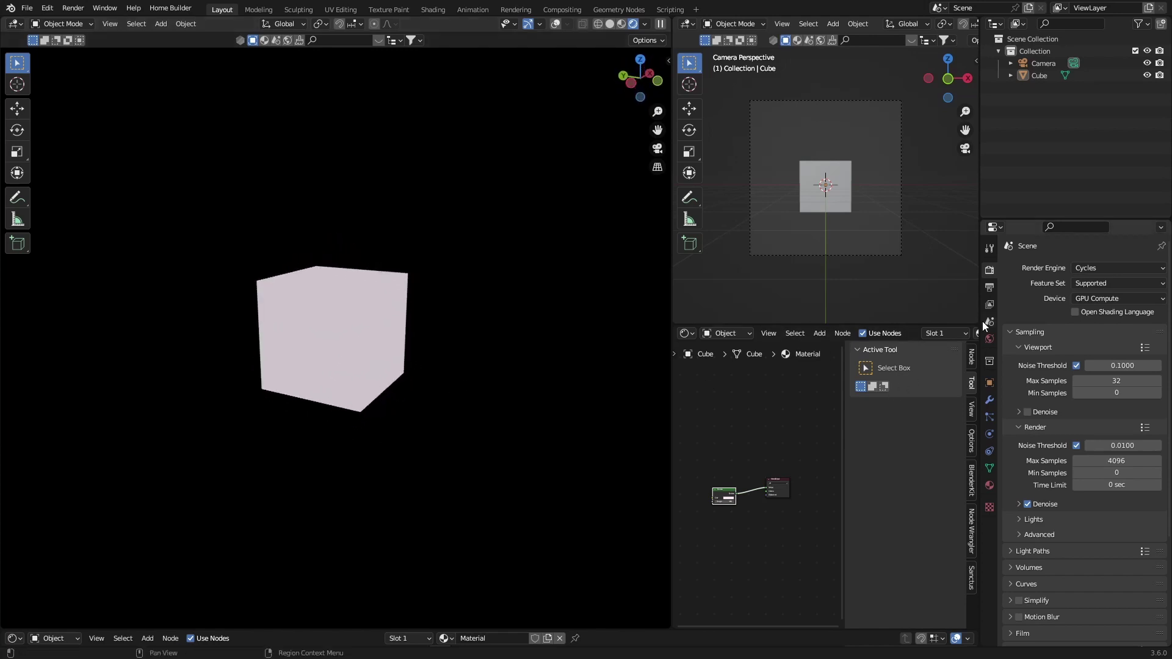
left_click(990, 287)
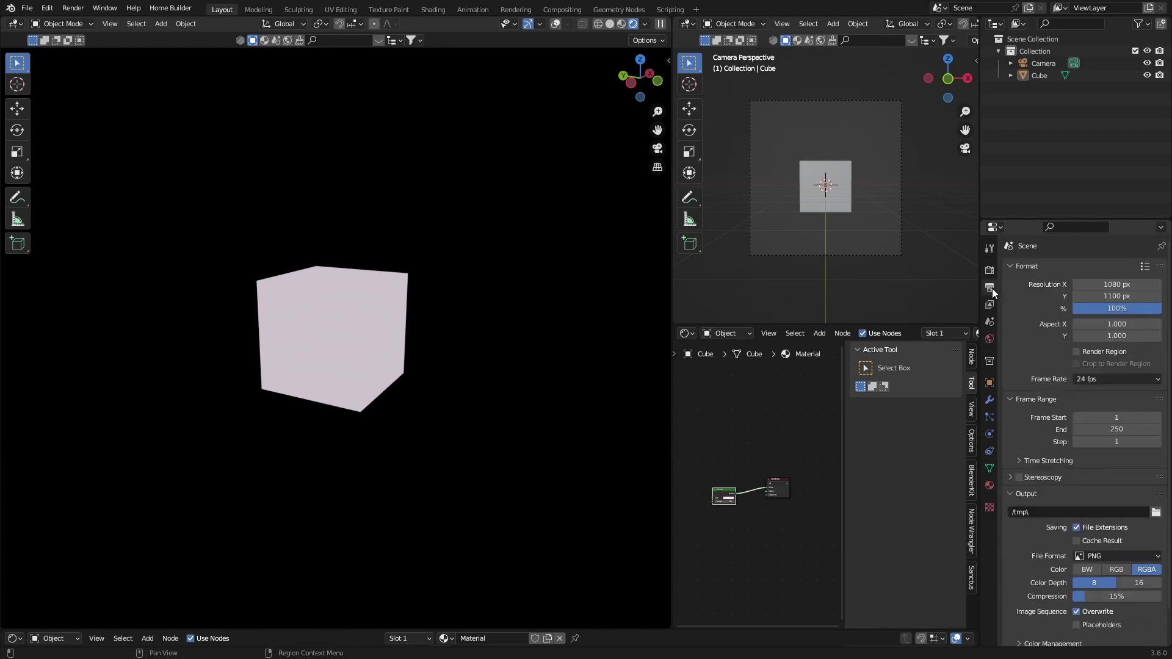
left_click(989, 272)
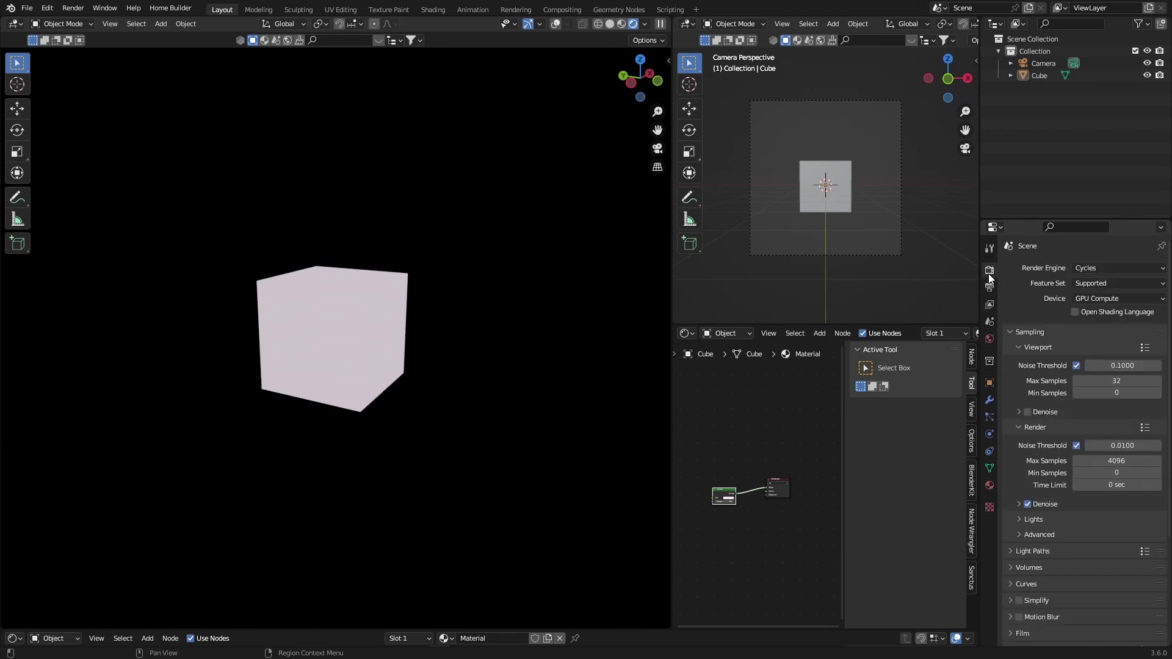
- Select the cube in the viewport
scroll(1036, 413, "down", 5)
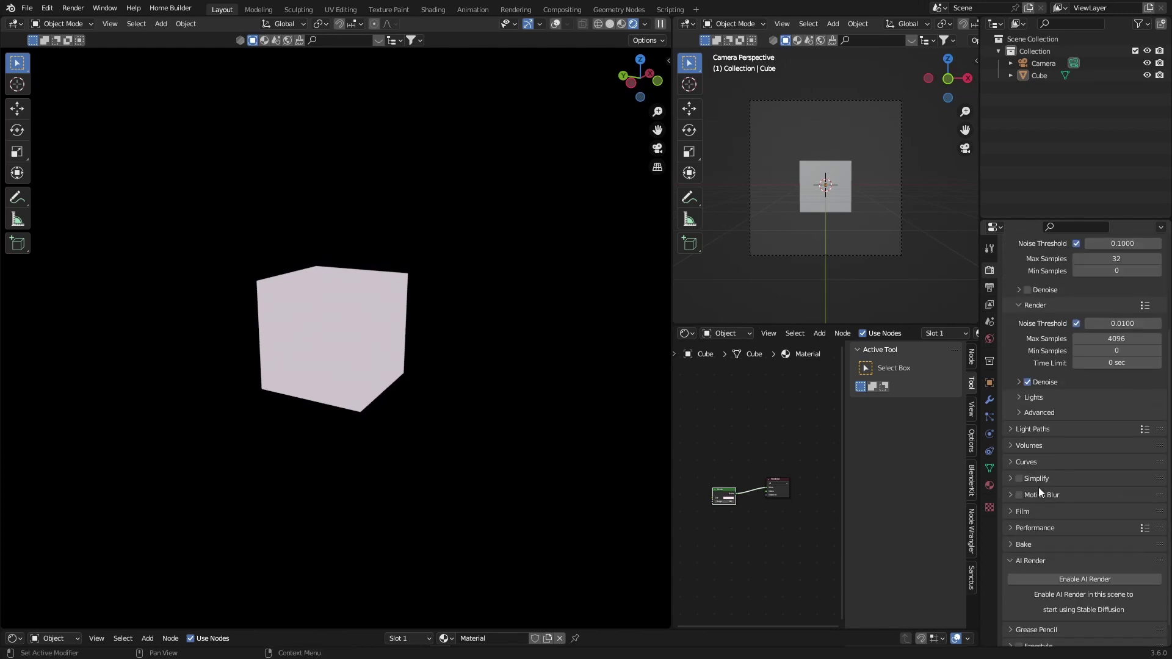
scroll(1038, 525, "up", 4)
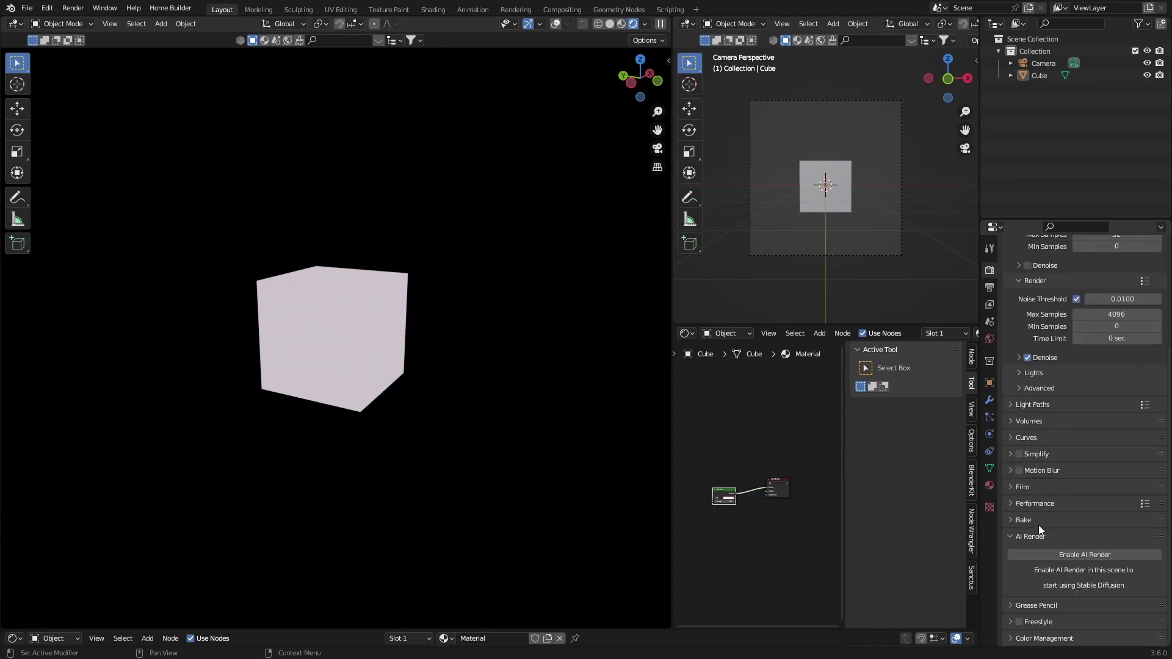
scroll(1038, 525, "up", 1)
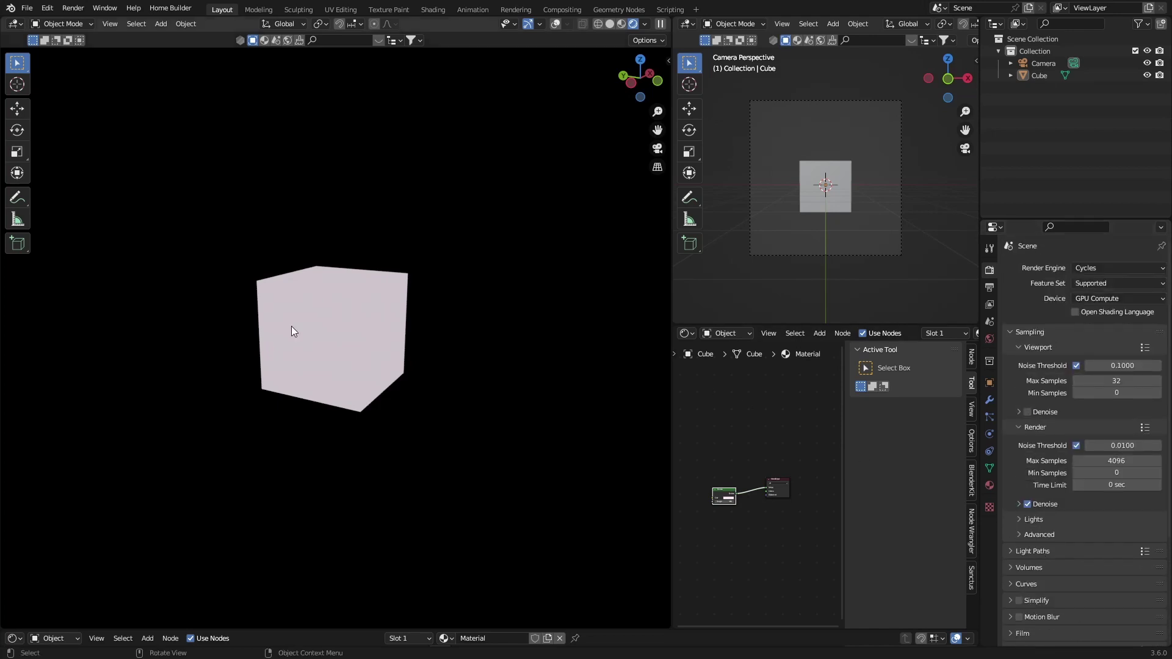
middle_click_drag(291, 326, 292, 296)
left_click(335, 314)
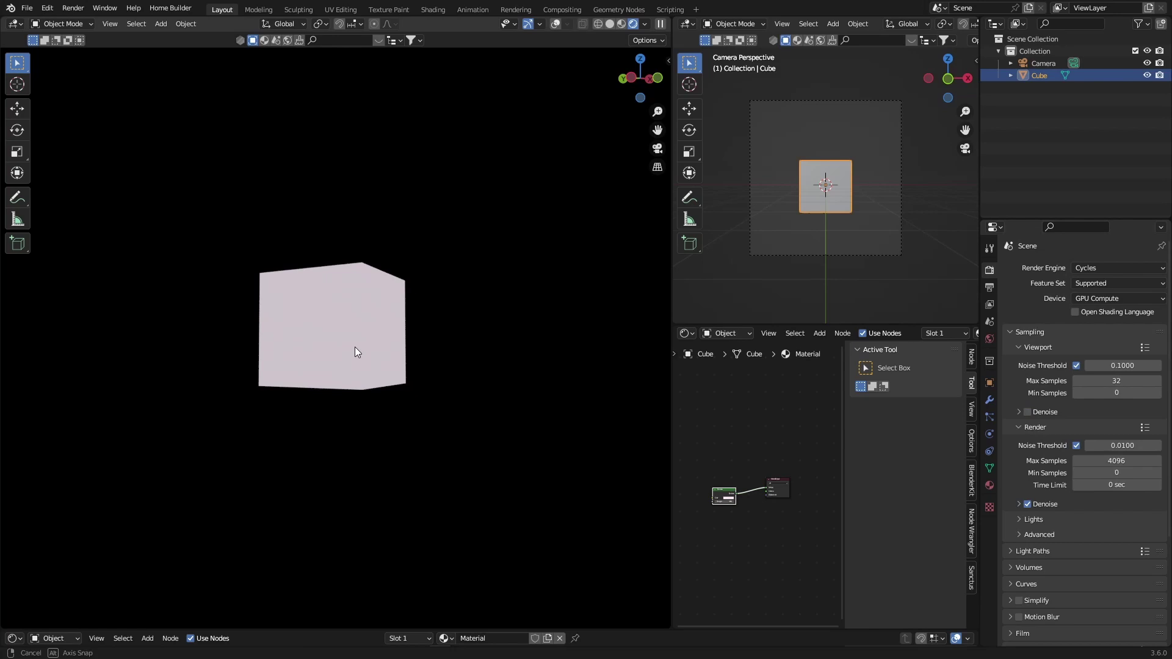
middle_click_drag(354, 347, 321, 361)
- Set the cube's Emission Strength to 5 so it renders bright white
left_click(989, 485)
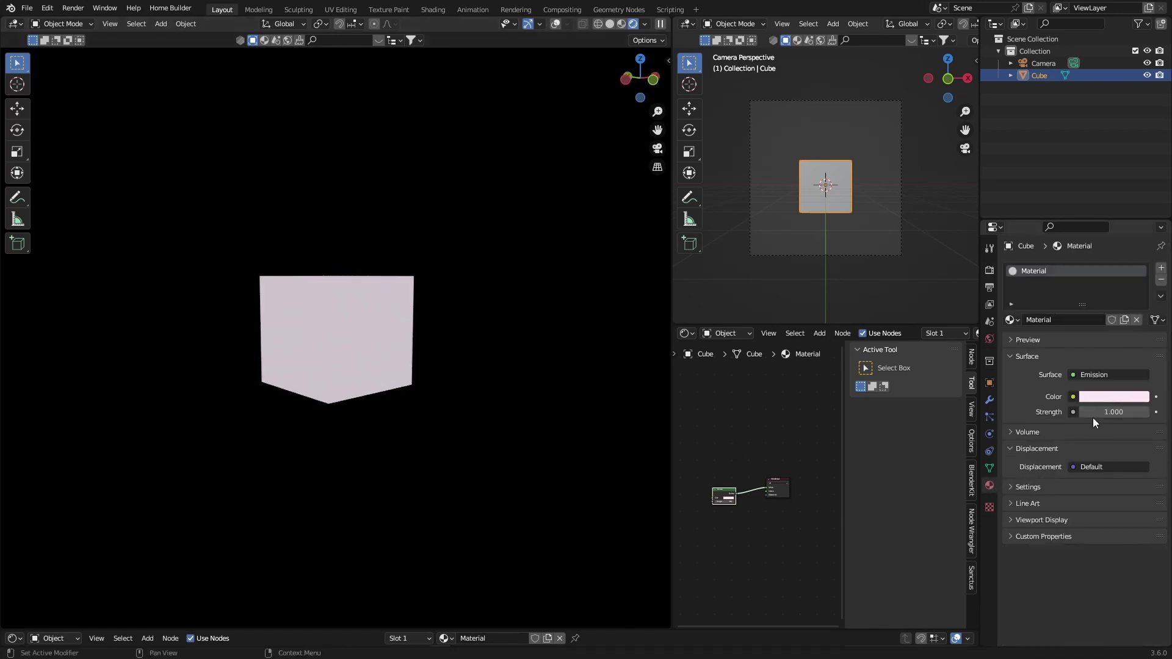
double_click(1096, 414)
type("5")
key("Return")
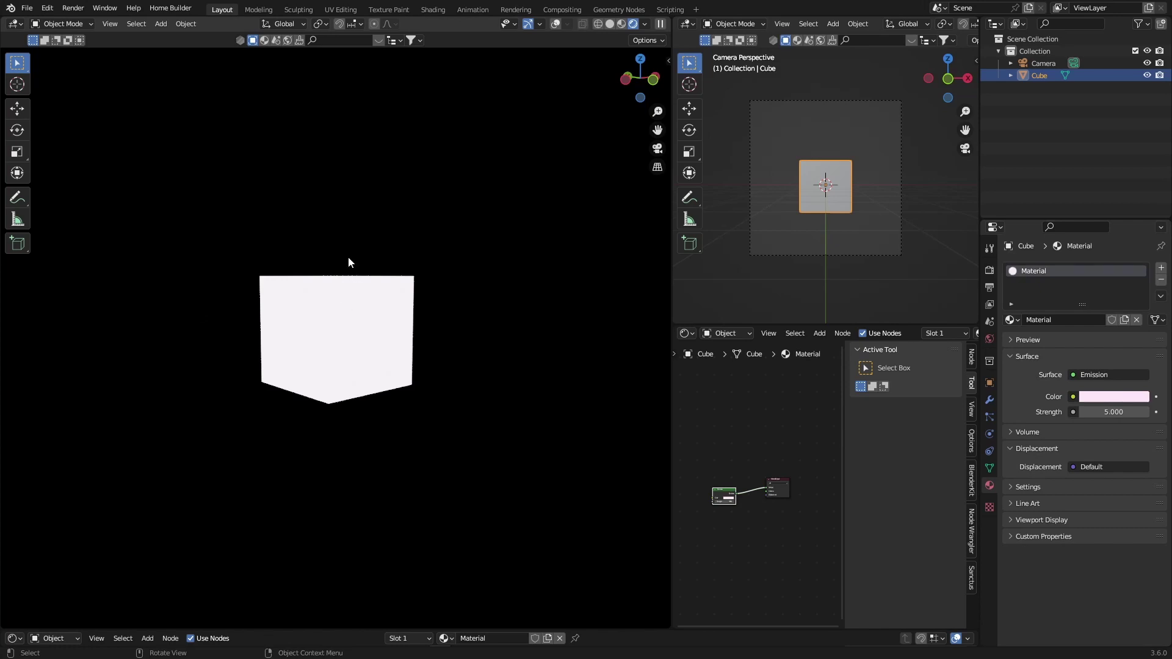
middle_click_drag(432, 340, 337, 351)
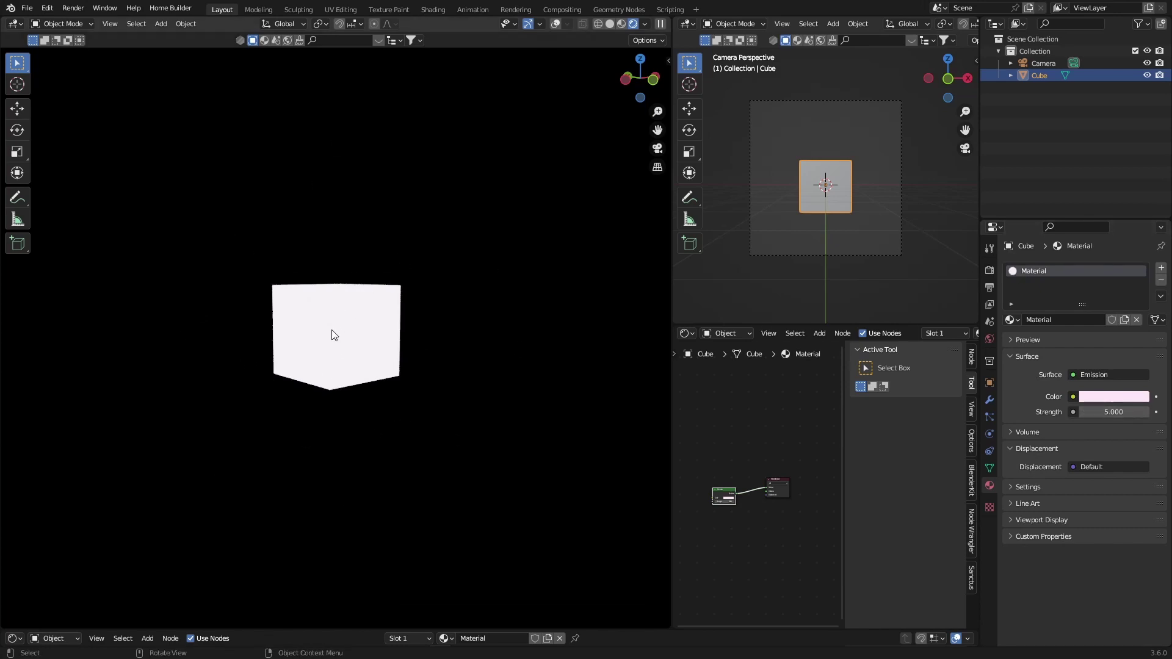
- Restore Solid view with overlays, enable compositing Use Nodes, and move the Composite node right
left_click(609, 23)
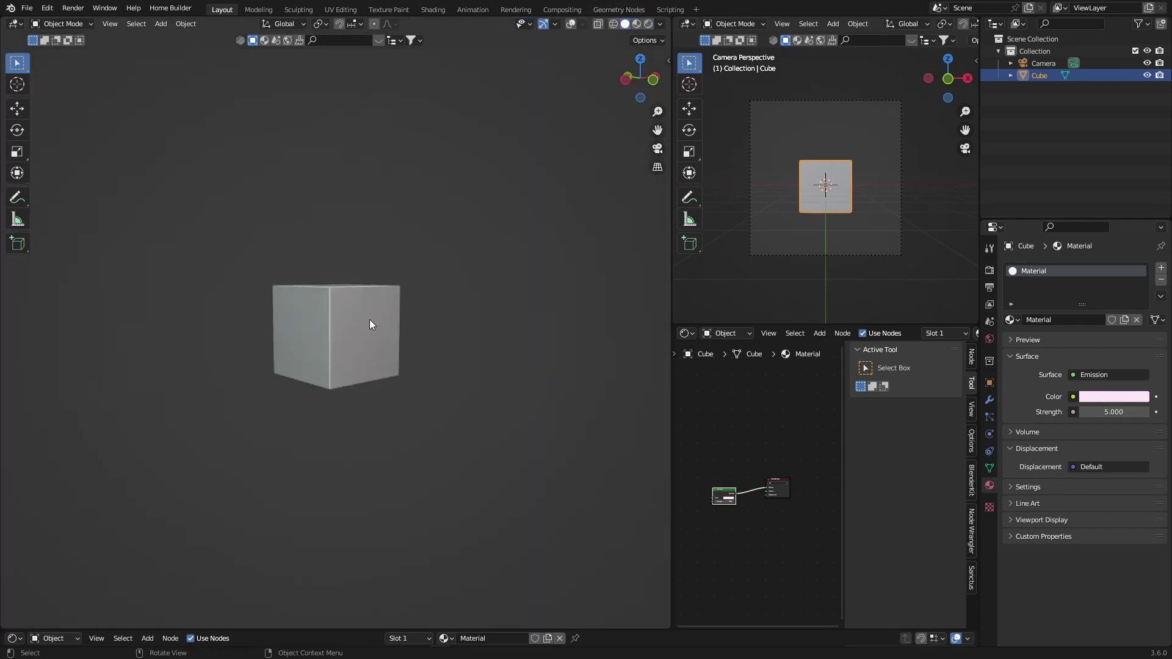
left_click(571, 24)
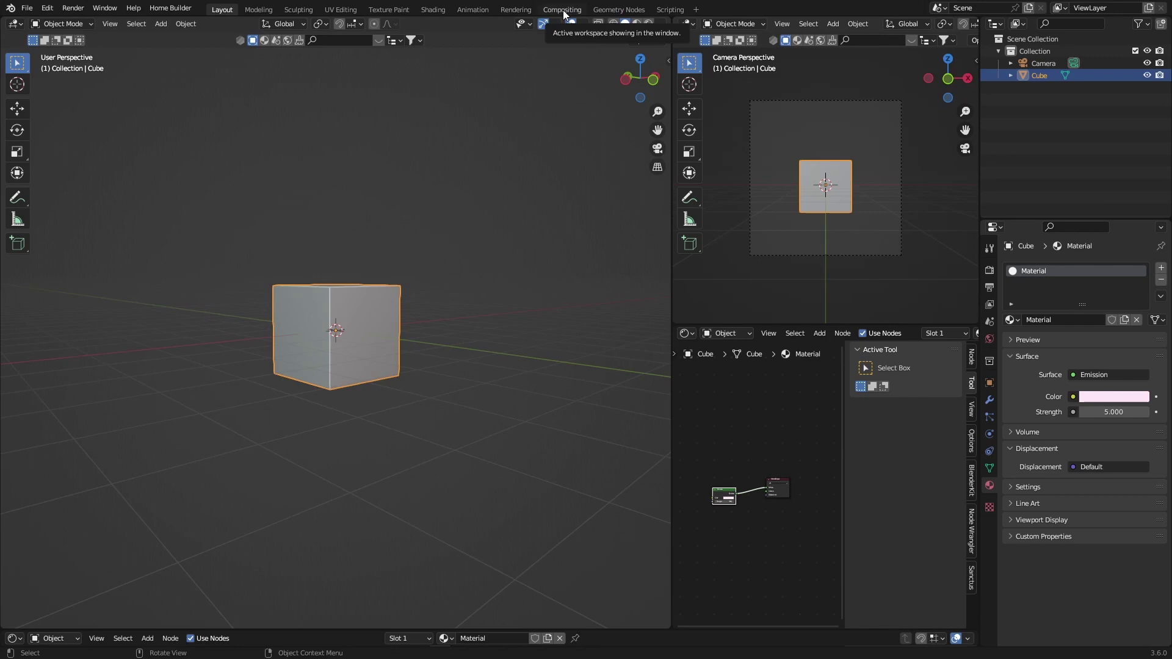
left_click(562, 10)
left_click(135, 23)
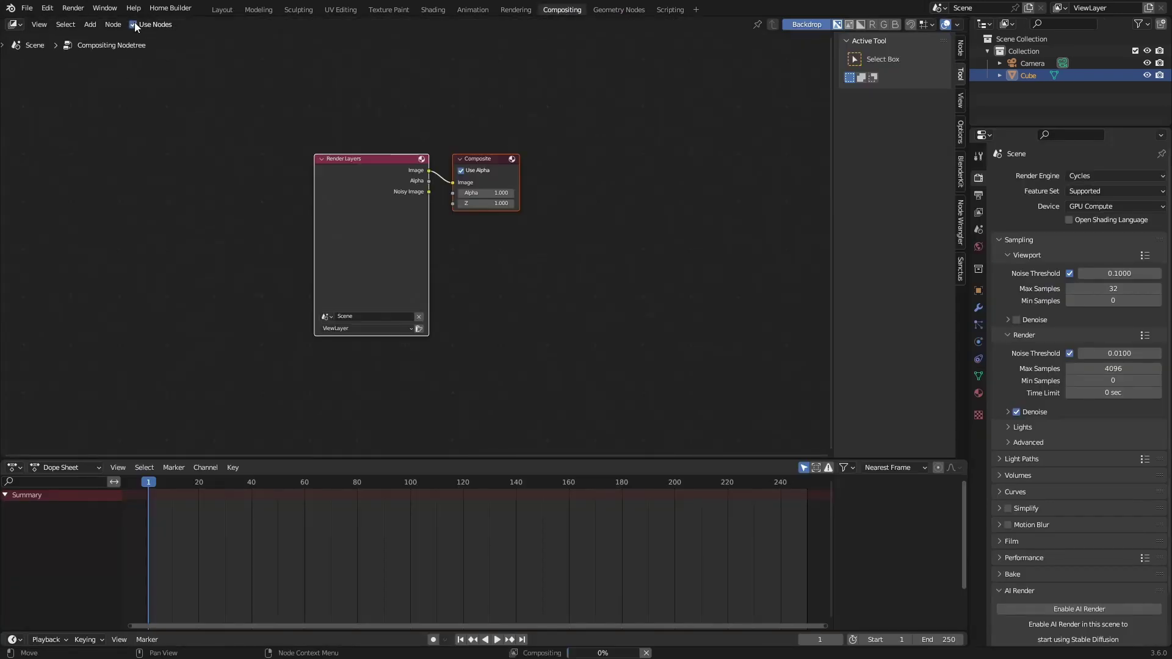
left_click(504, 178)
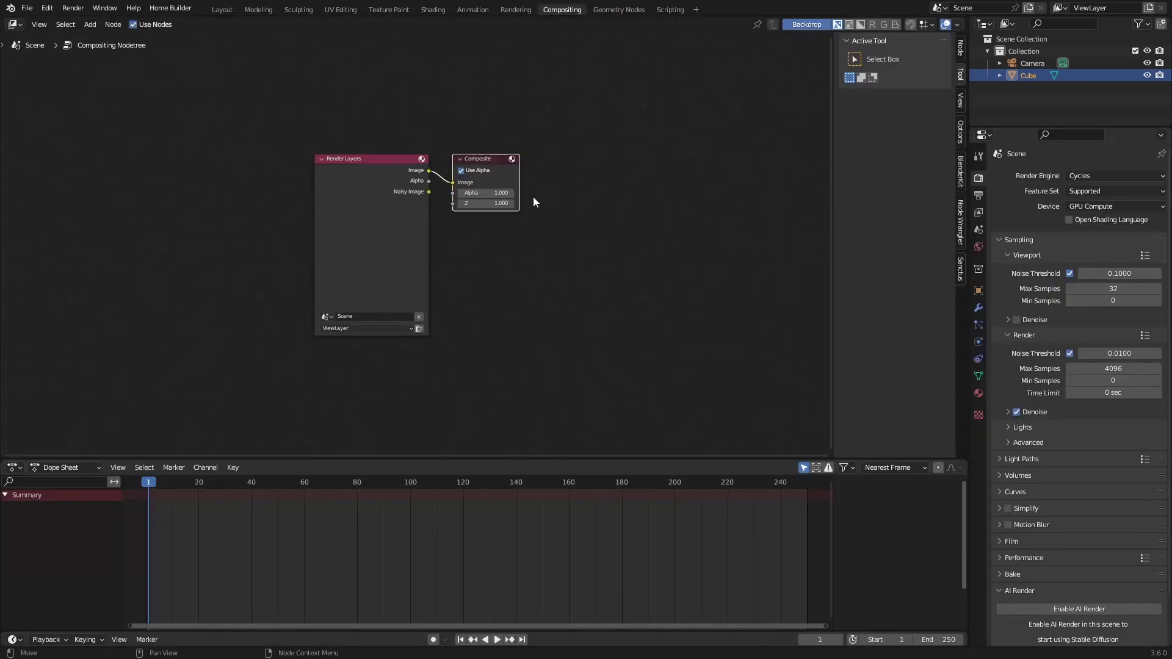
left_click_drag(501, 175, 618, 202)
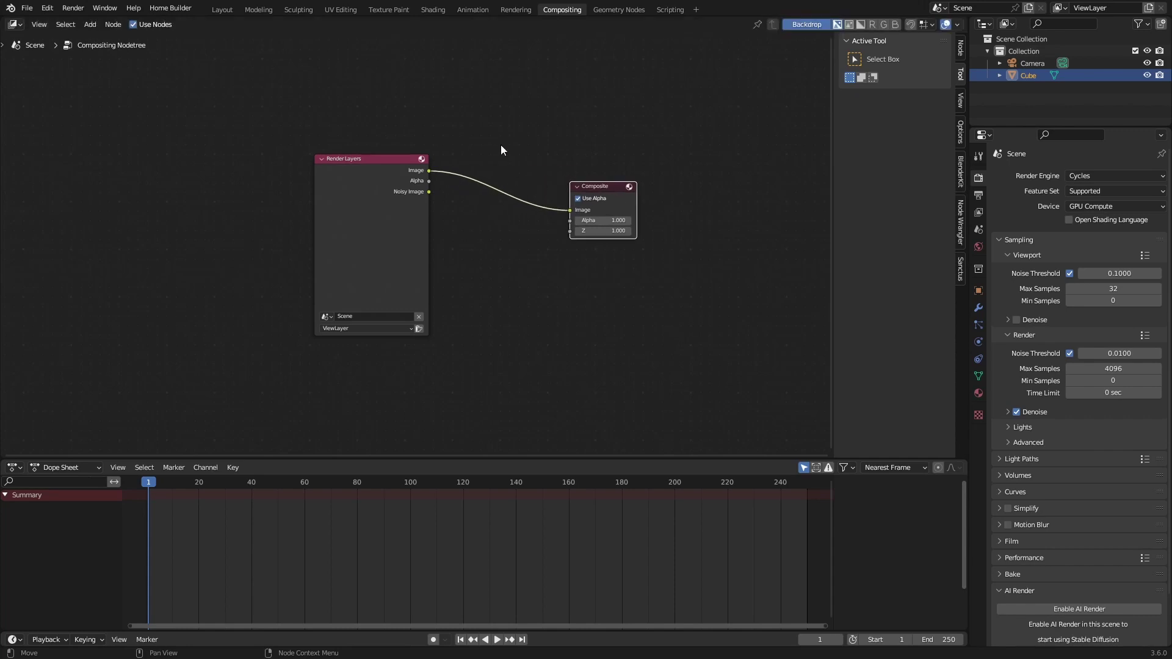
- Add a Glare node onto the link between Render Layers and Composite
key("shift+a")
left_click(500, 143)
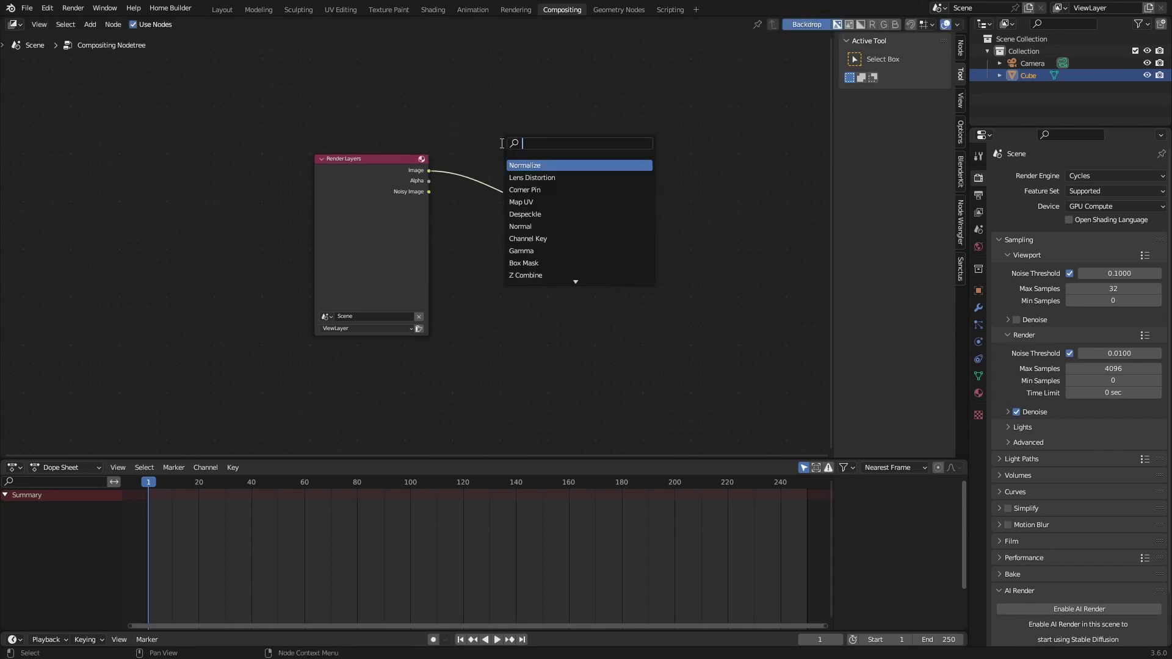
type("g")
key("Return")
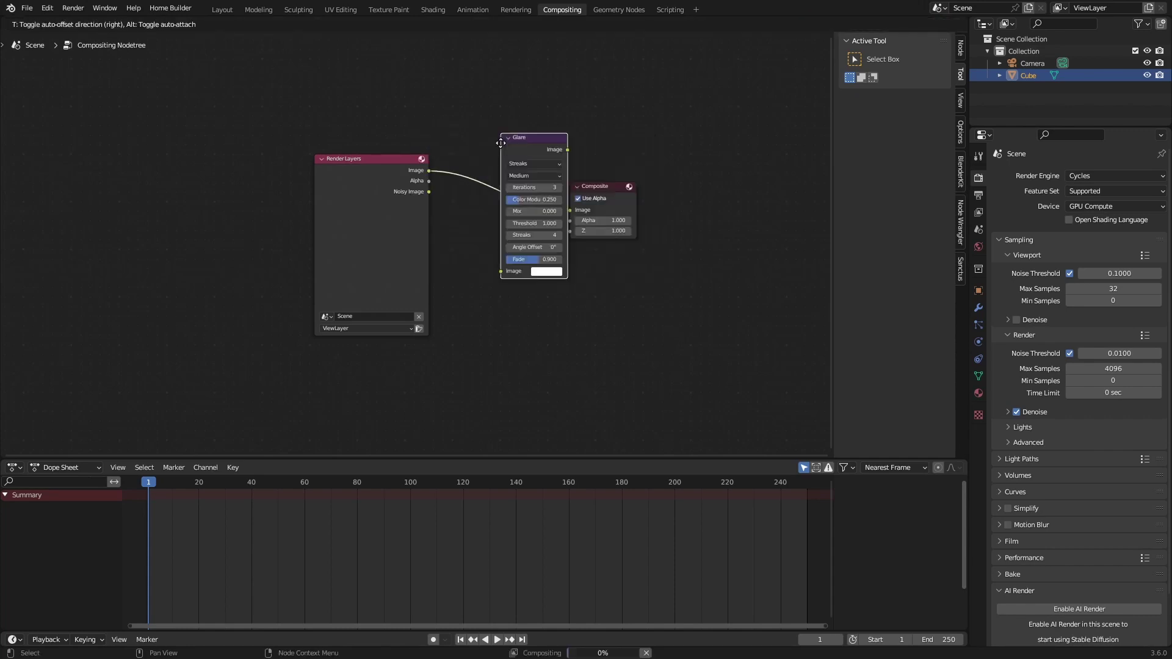
left_click(466, 154)
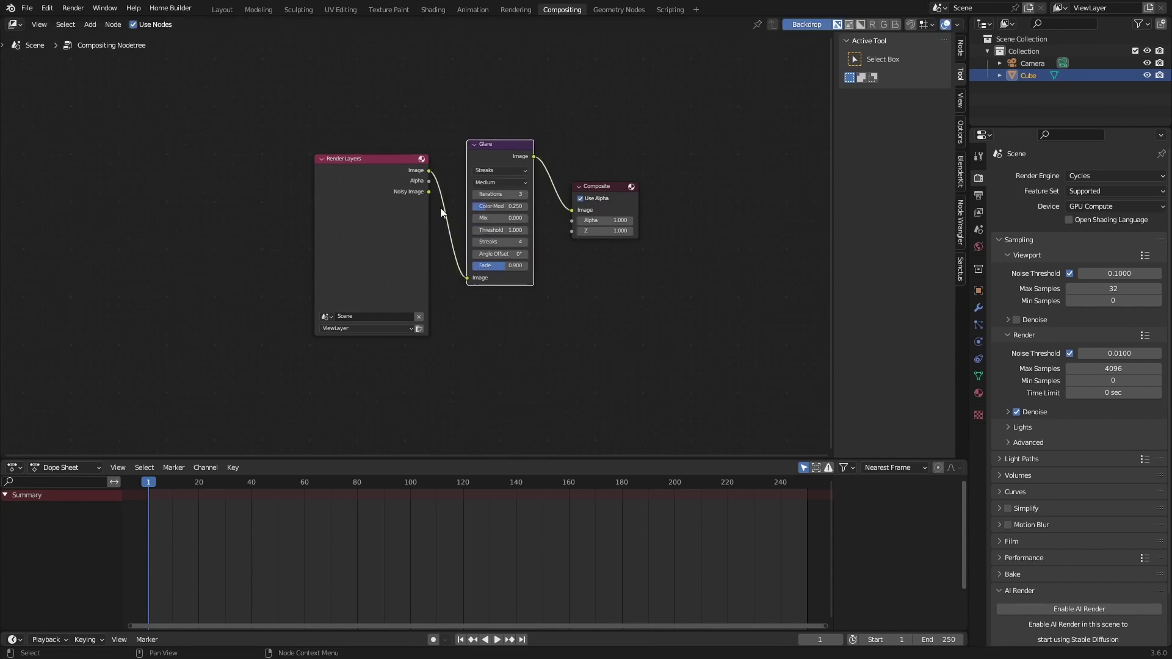
- Set the Glare type to Fog Glow and render the frame to check the glow
left_click(482, 171)
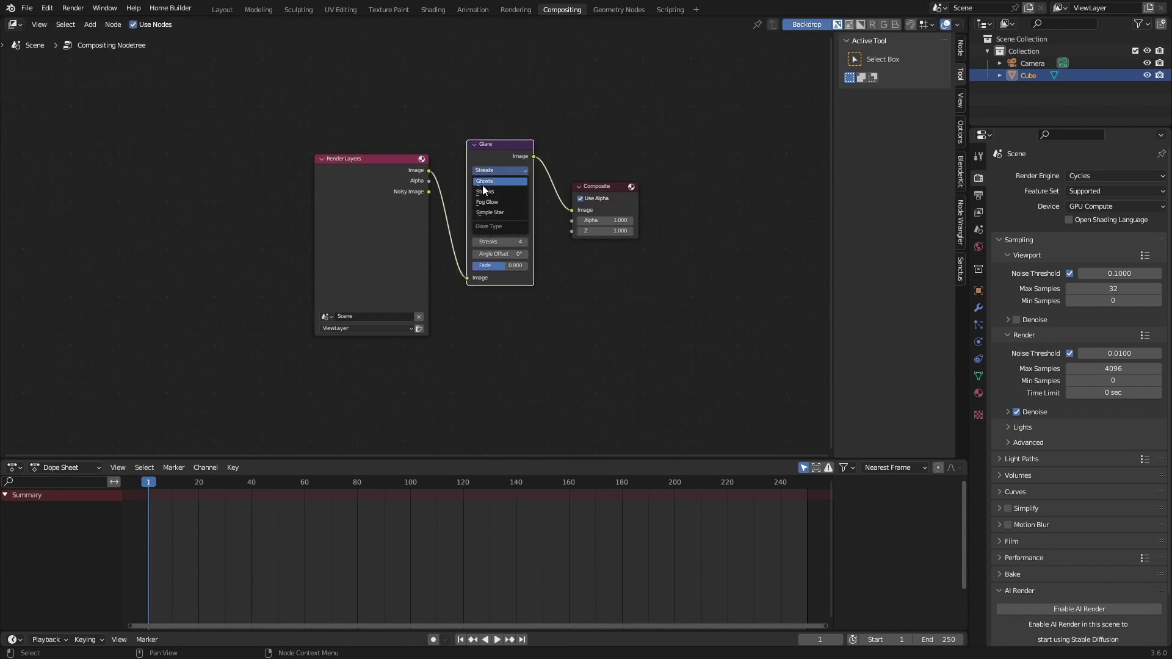
left_click(486, 202)
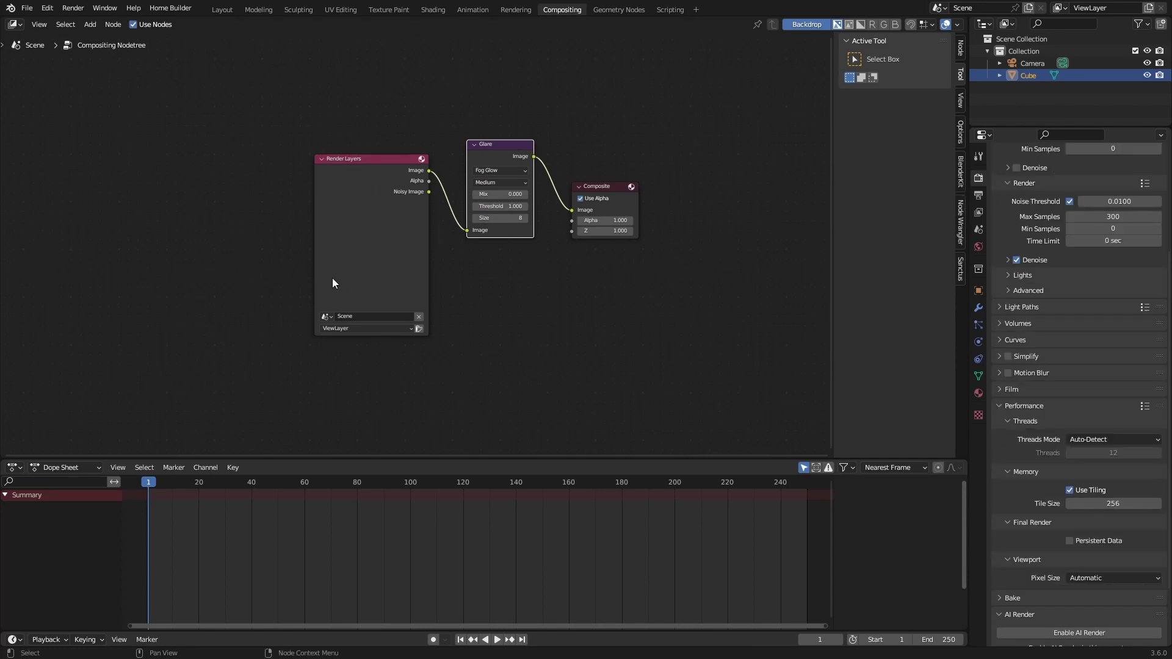
key("F12")
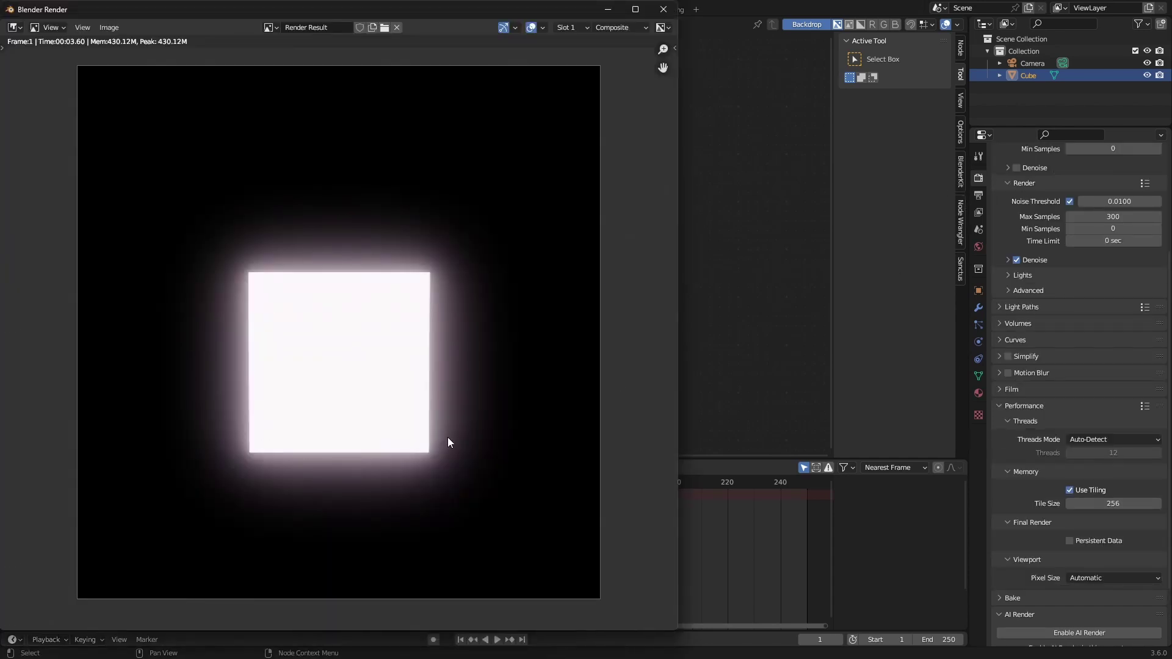
left_click(654, 8)
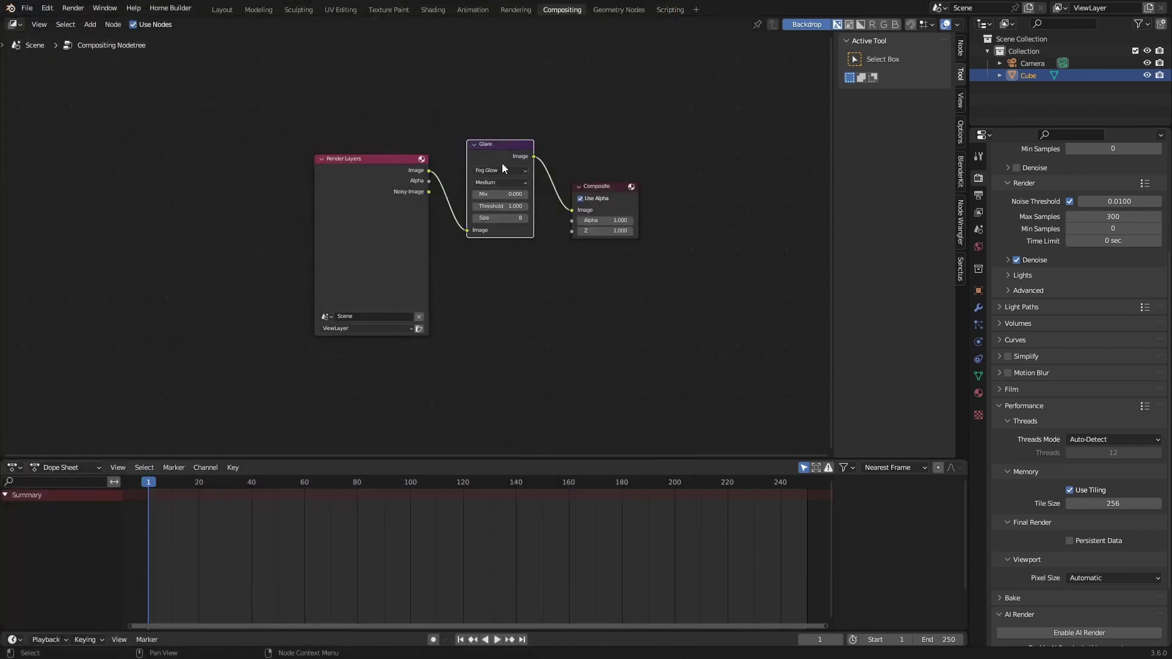
- Remove the Glare node, link Render Layers Image straight to Composite, and render without glare
key("x")
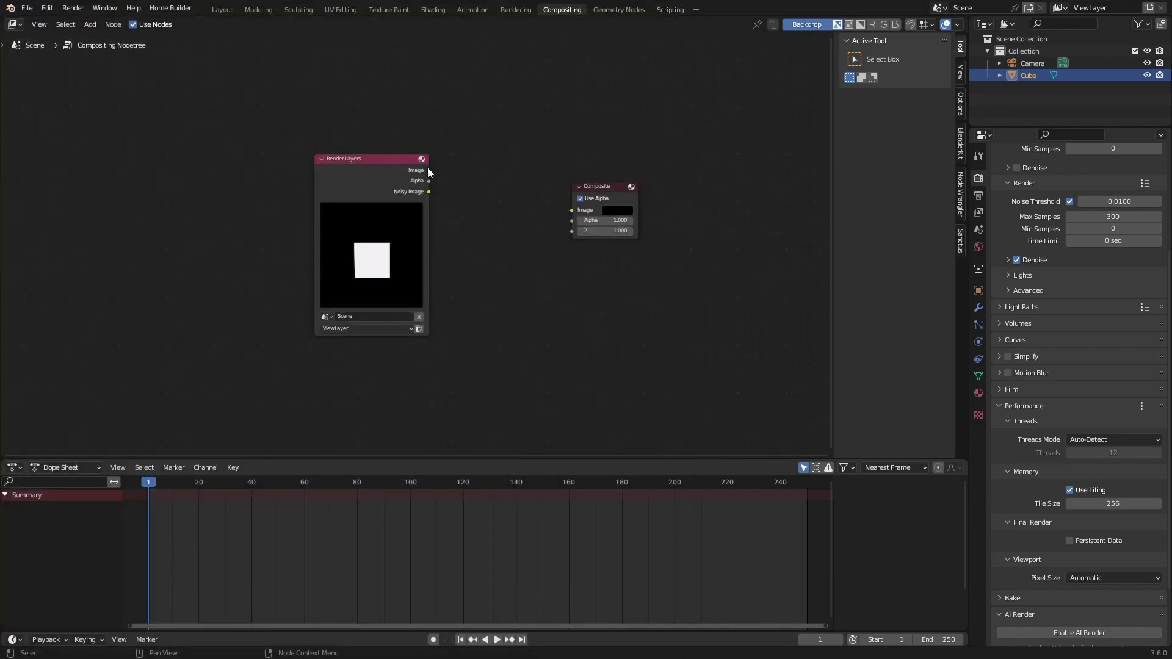
left_click_drag(428, 170, 570, 209)
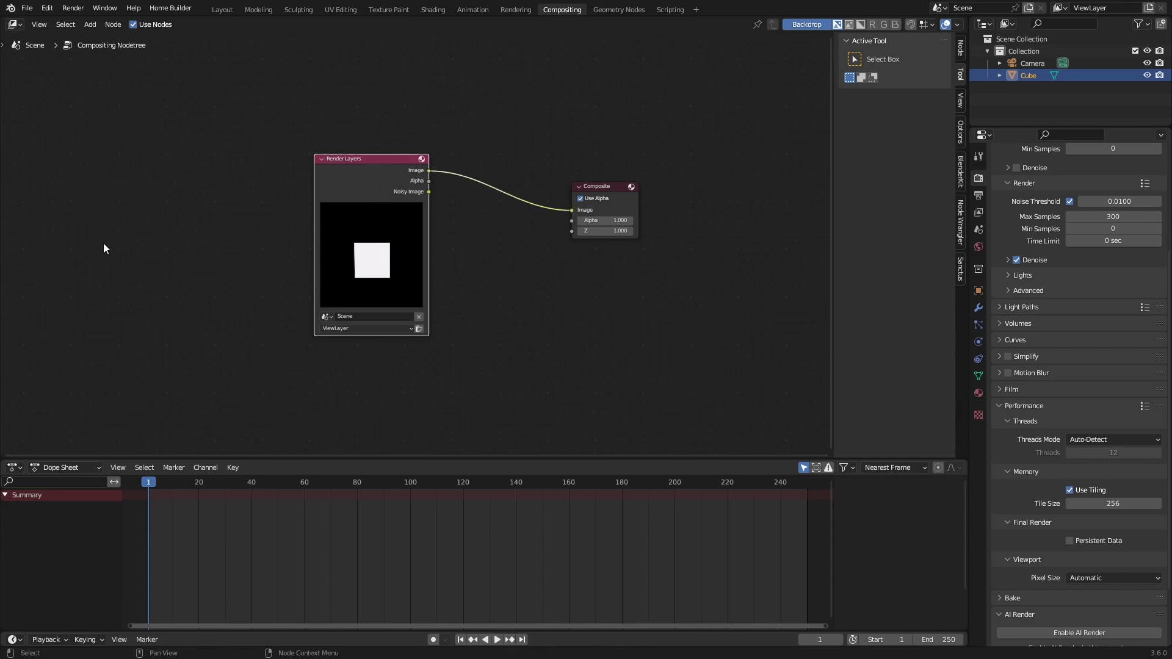
key("F12")
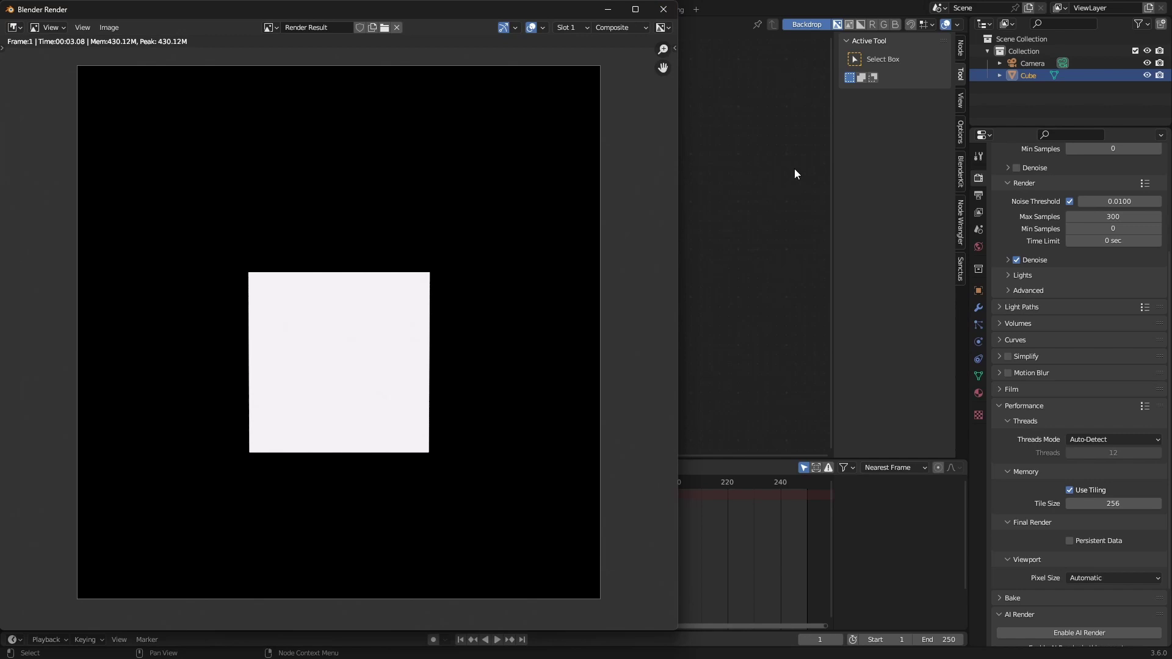
left_click(664, 11)
- Add a new Glare node and drop it onto the render link
key("shift+a")
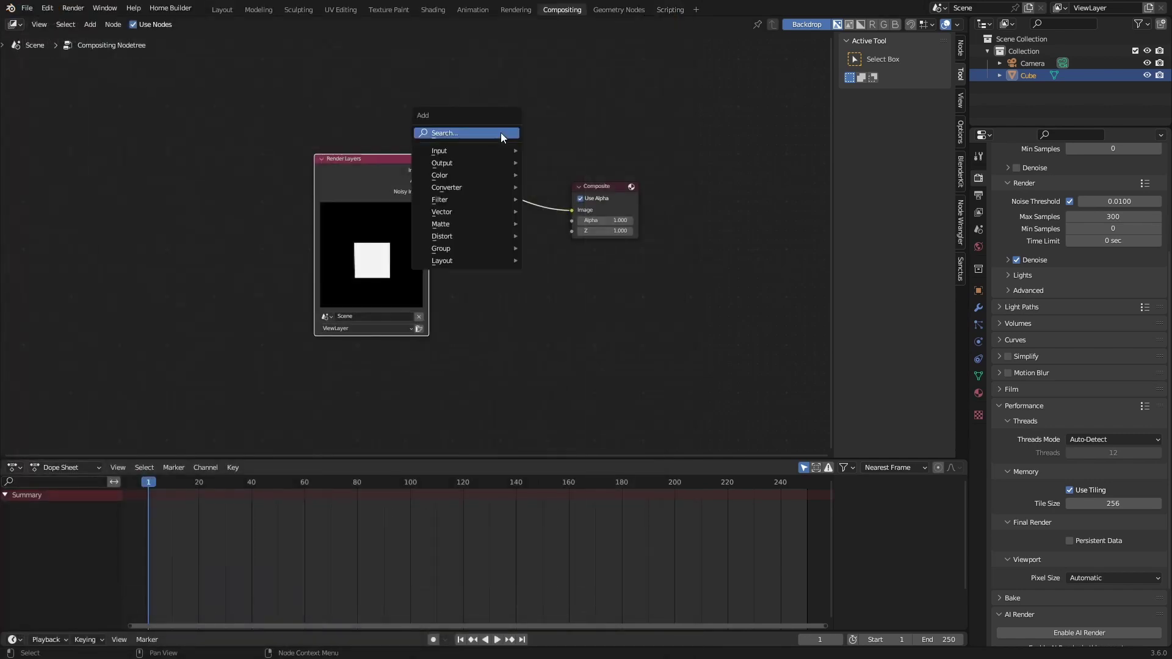
type("gl")
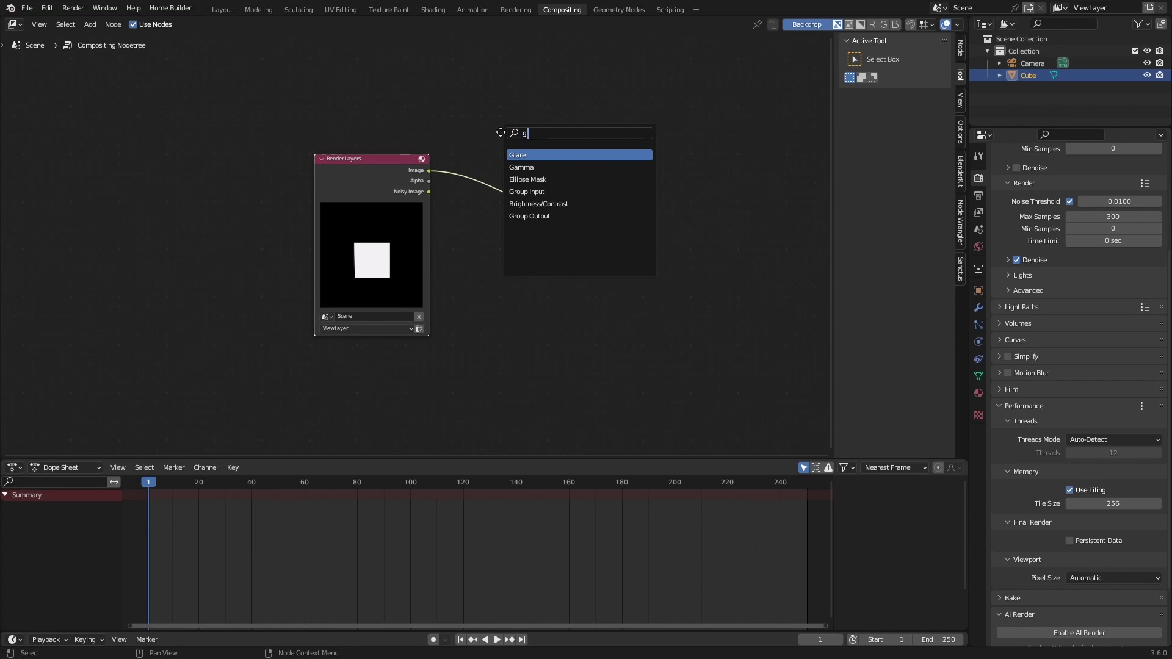
key("Return")
left_click(455, 163)
- Set the glare to Fog Glow with High quality and render to inspect the glow
left_click(478, 185)
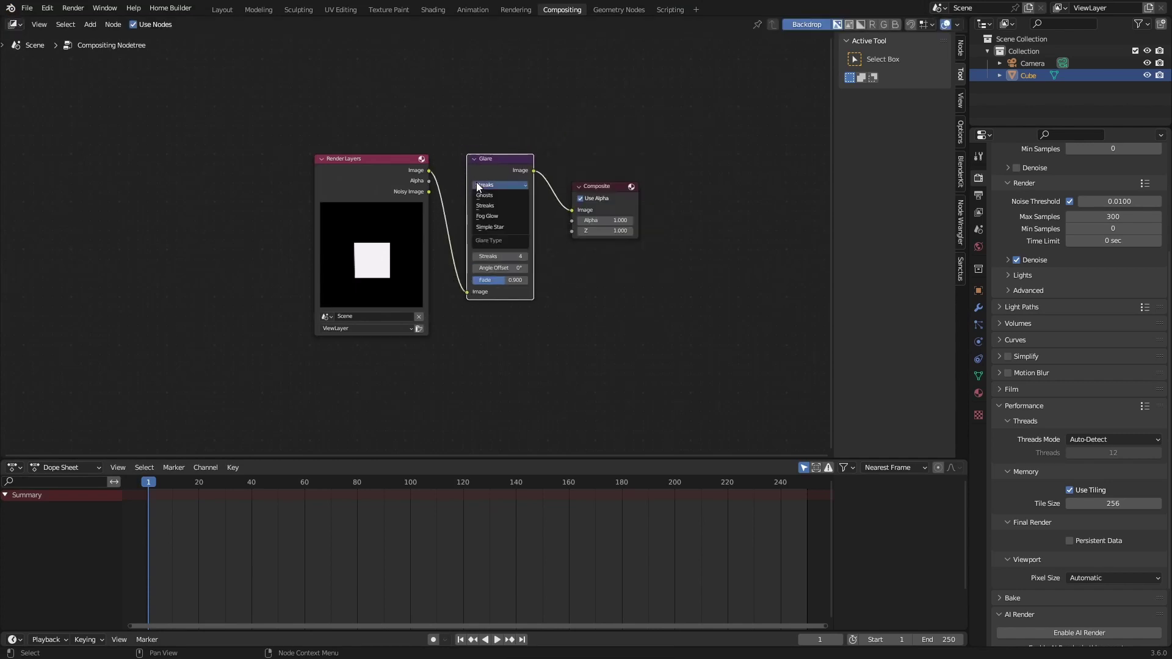
left_click(487, 216)
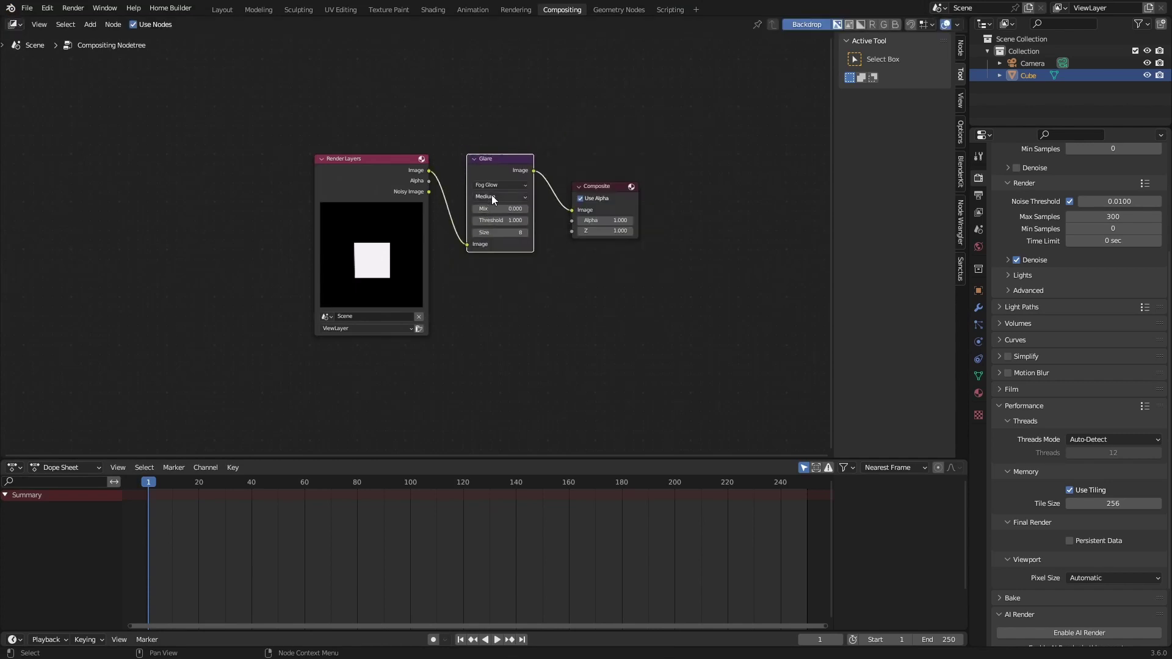
left_click(491, 196)
left_click(486, 208)
key("F12")
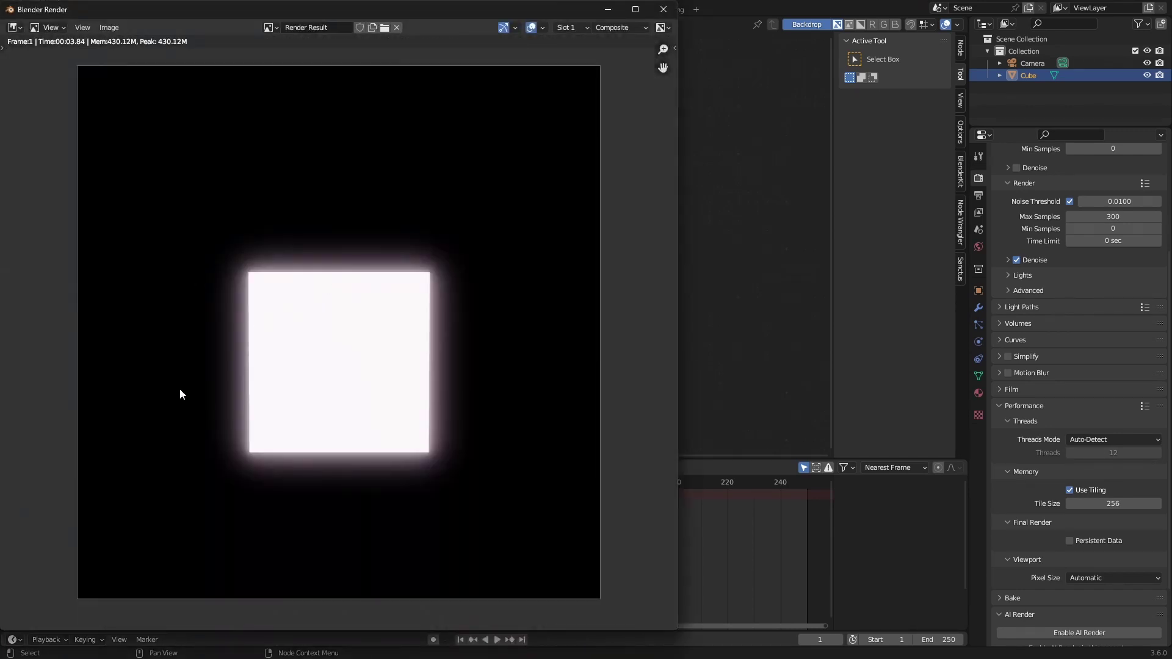
mouse_move(358, 427)
middle_mouse_down()
mouse_move(317, 429)
mouse_move(349, 421)
middle_mouse_up()
- Back in the Layout workspace's camera view, tilt the cube and raise it
left_click(663, 9)
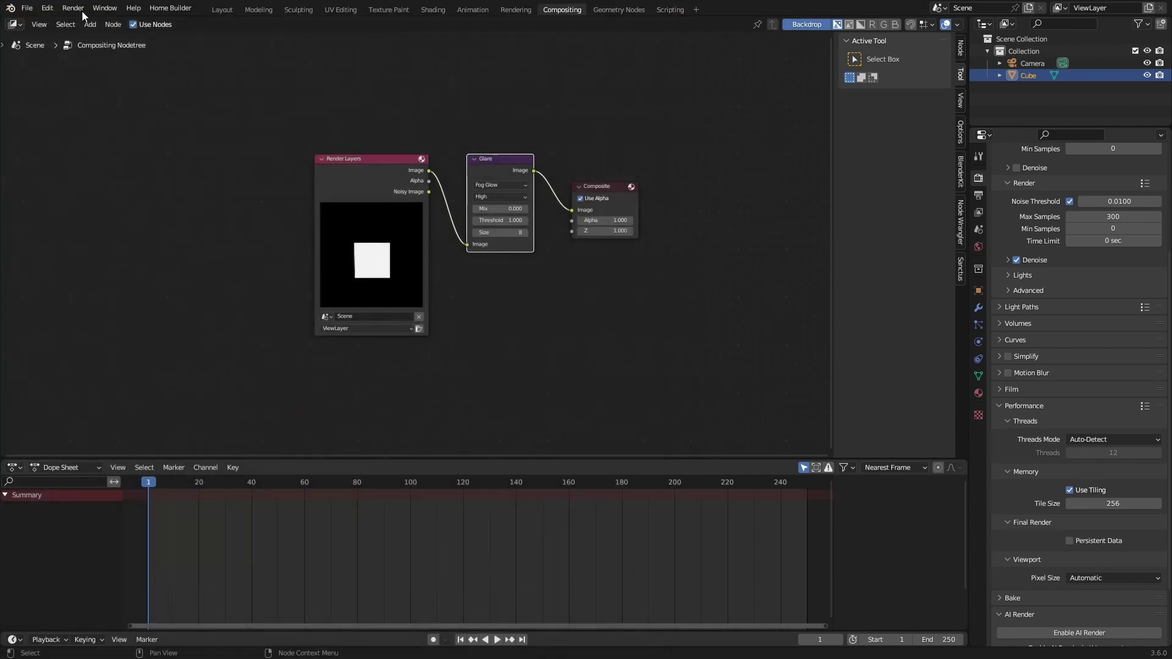
left_click(229, 10)
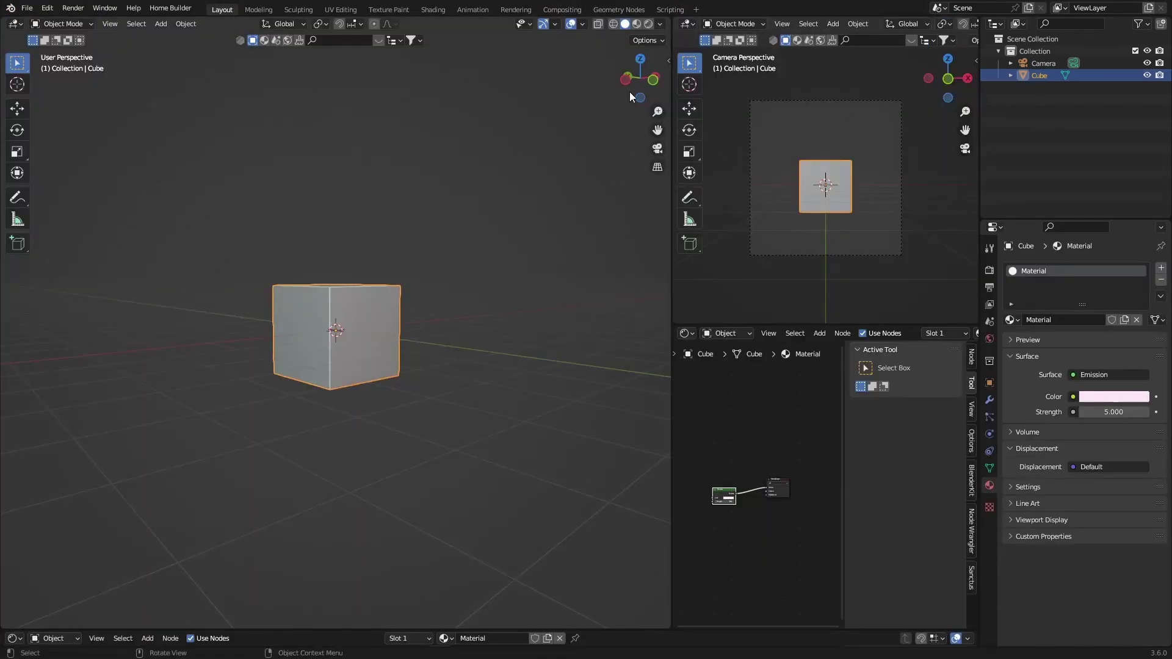
left_click(657, 148)
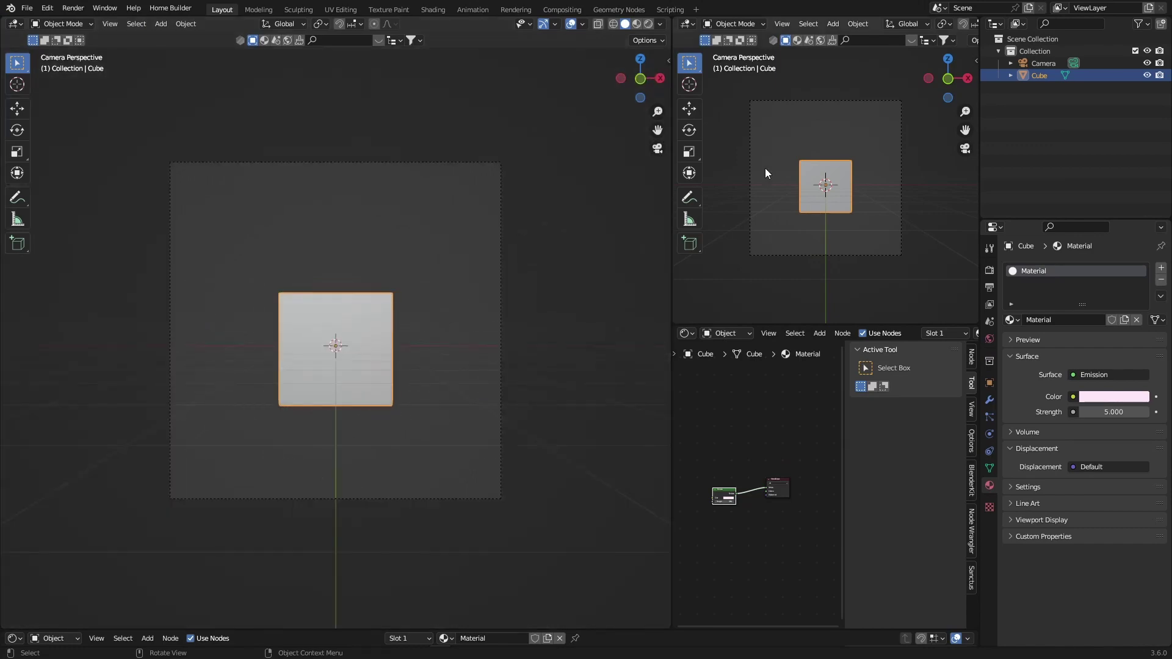
key("r")
key("r")
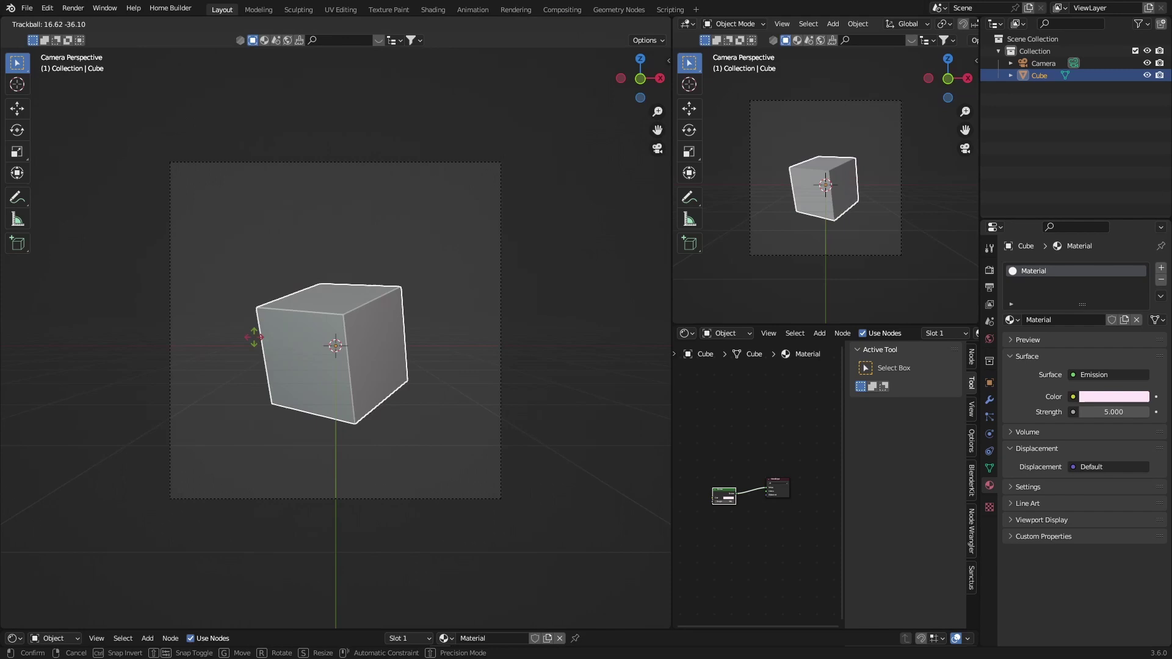
left_click(253, 337)
key("g")
left_click(328, 303)
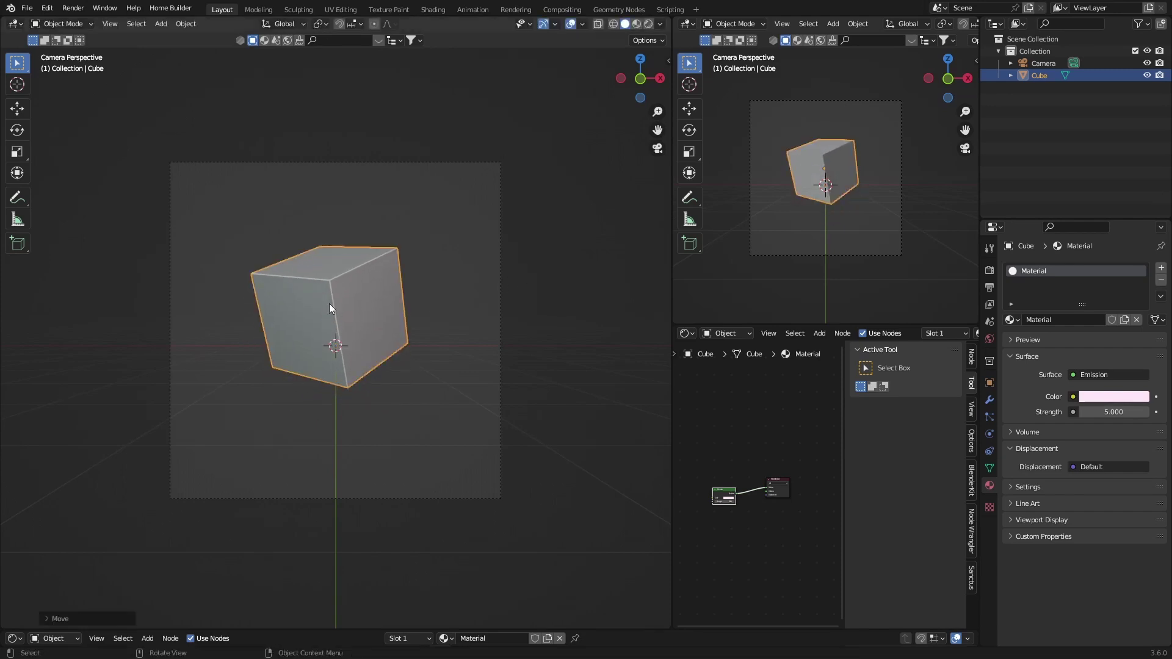
- Change the cube's emission colour to bright blue and render to check it
left_click(1096, 397)
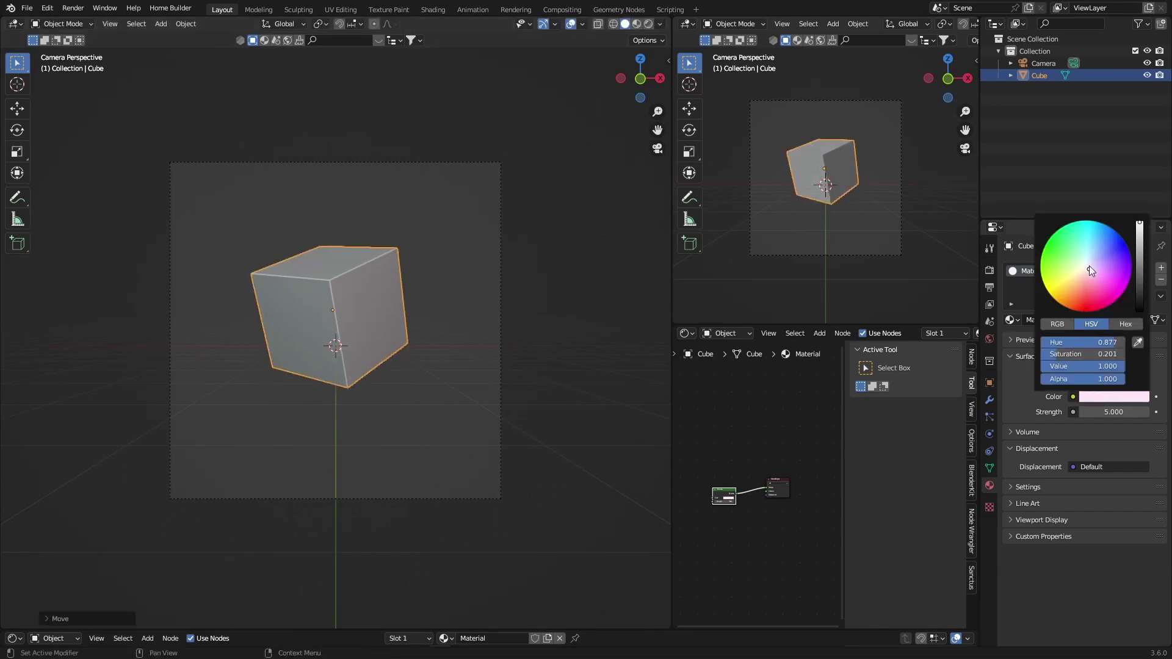
left_click_drag(1089, 266, 1045, 281)
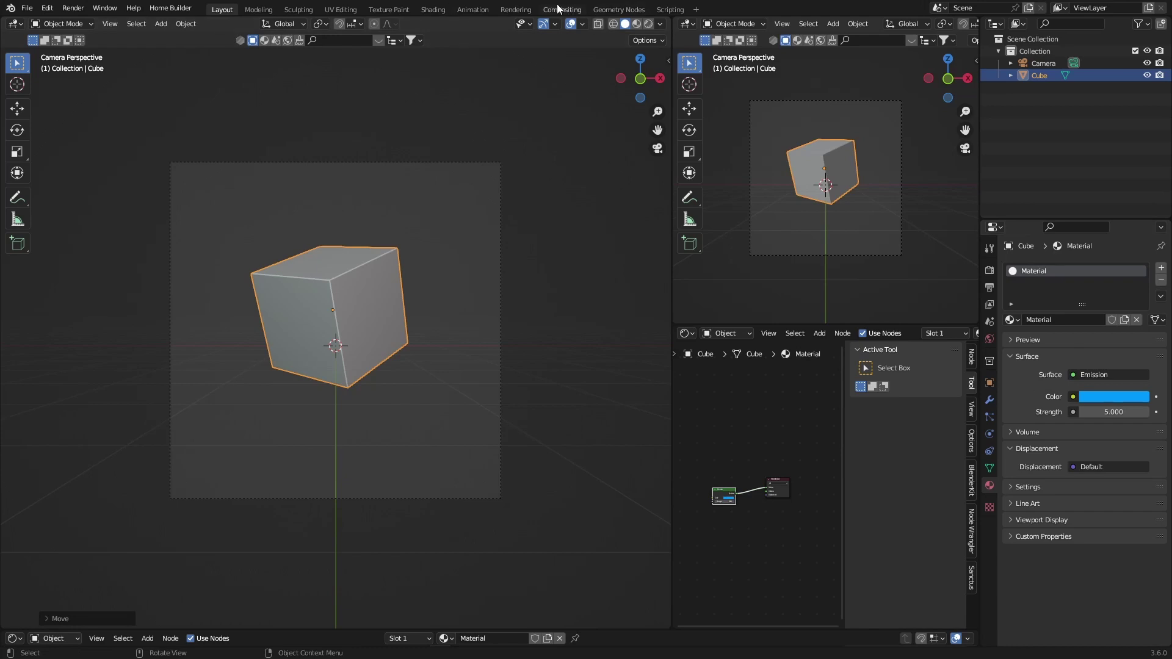
key("F12")
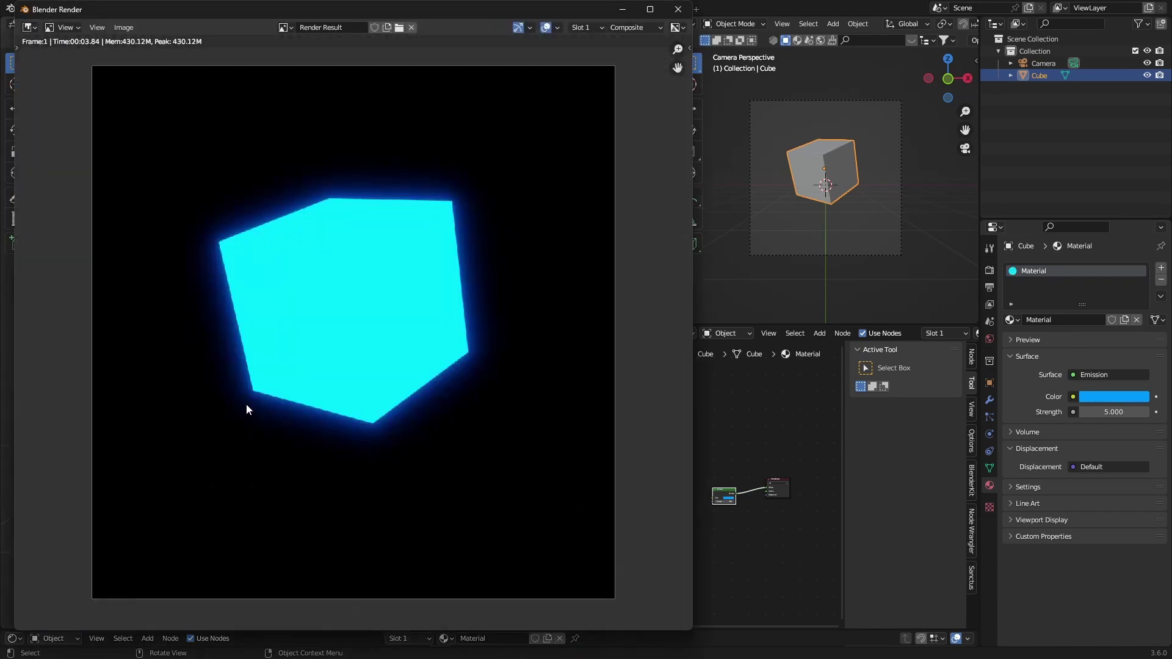
key("Escape")
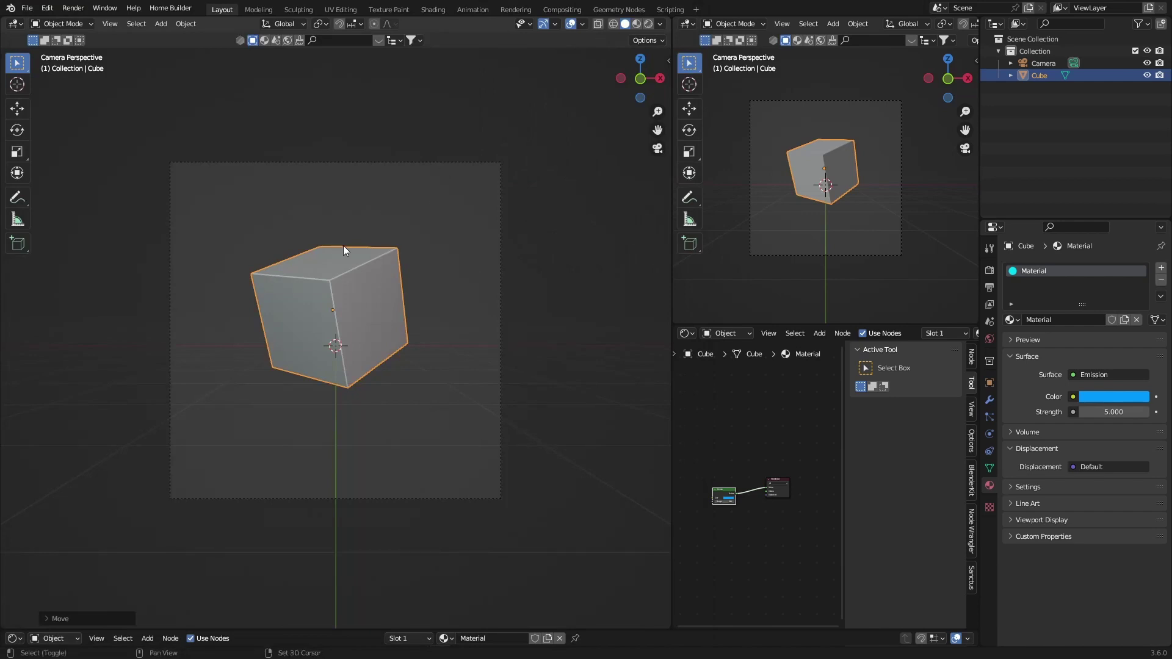
- Add Cube.001 and scale it up around the camera and original cube like a room
key("shift+a")
mouse_move(306, 264)
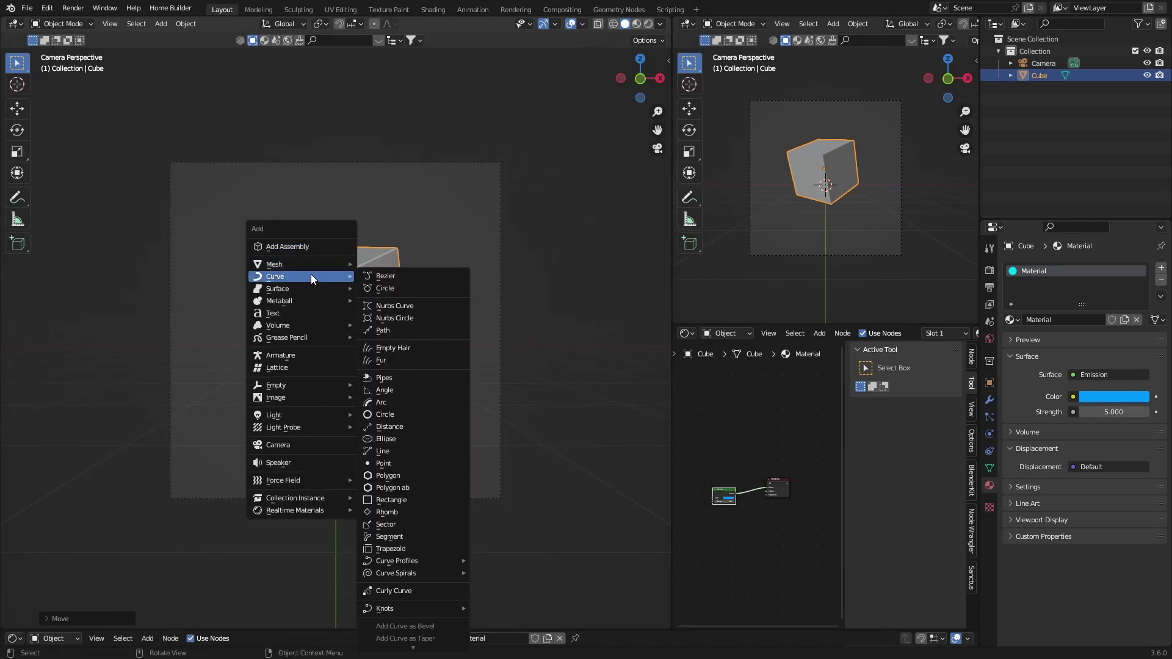
left_click(384, 276)
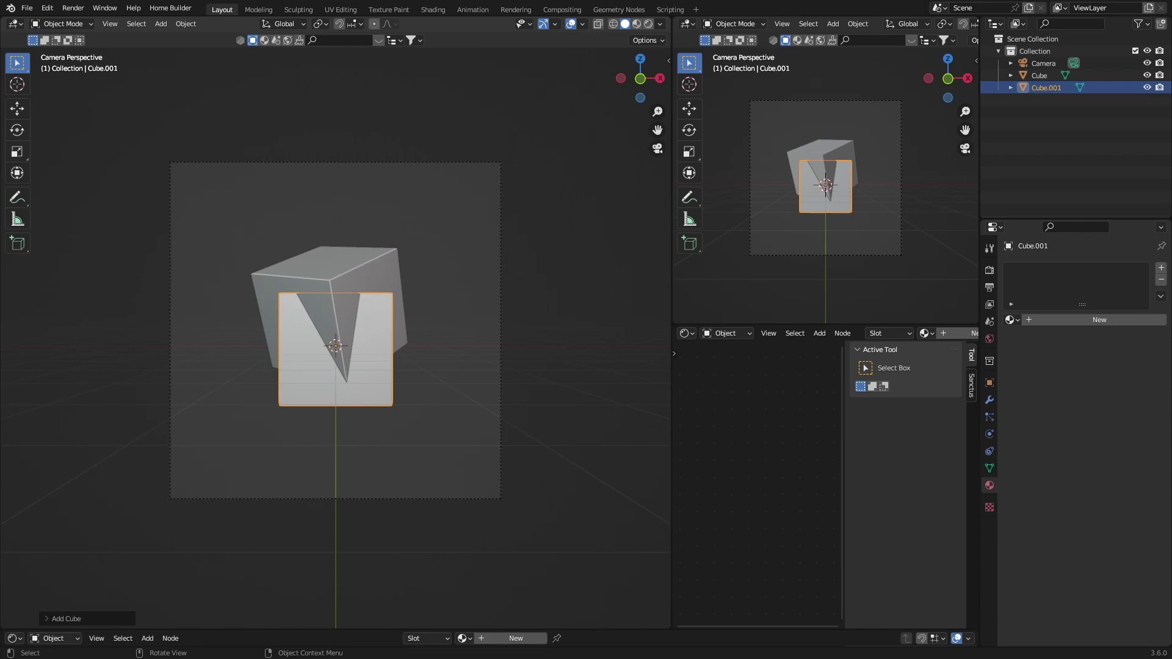
key("s")
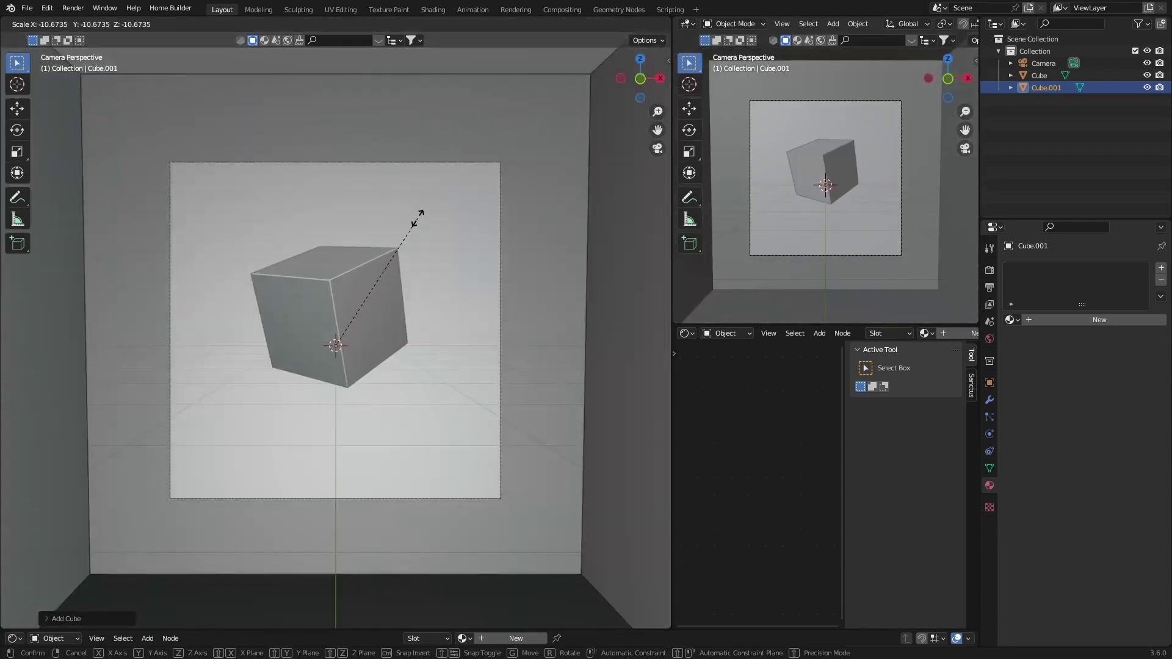
left_click(414, 211)
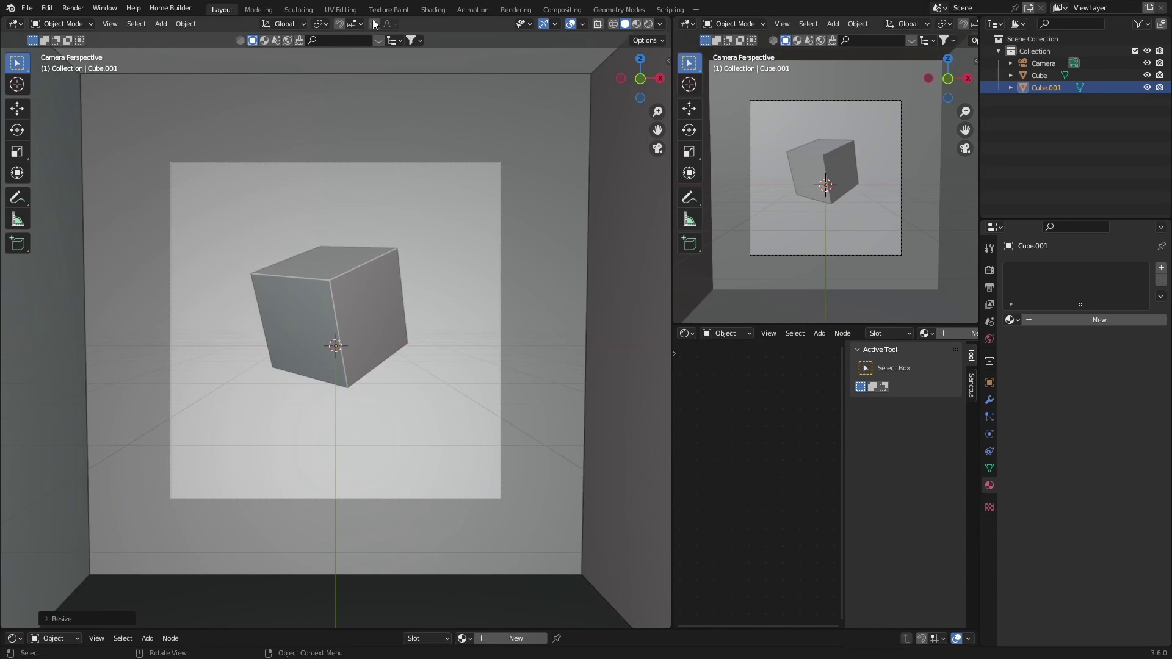
- In Shading, create a new material for the big cube and delete its Principled BSDF
left_click(427, 9)
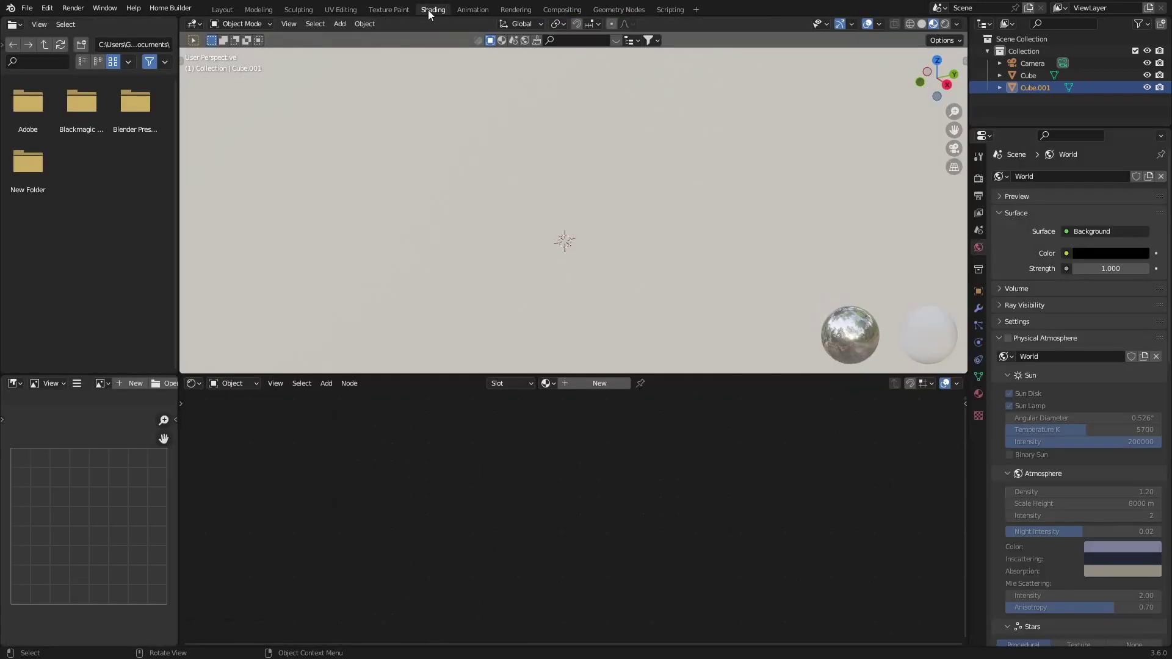
left_click(591, 382)
left_click(527, 416)
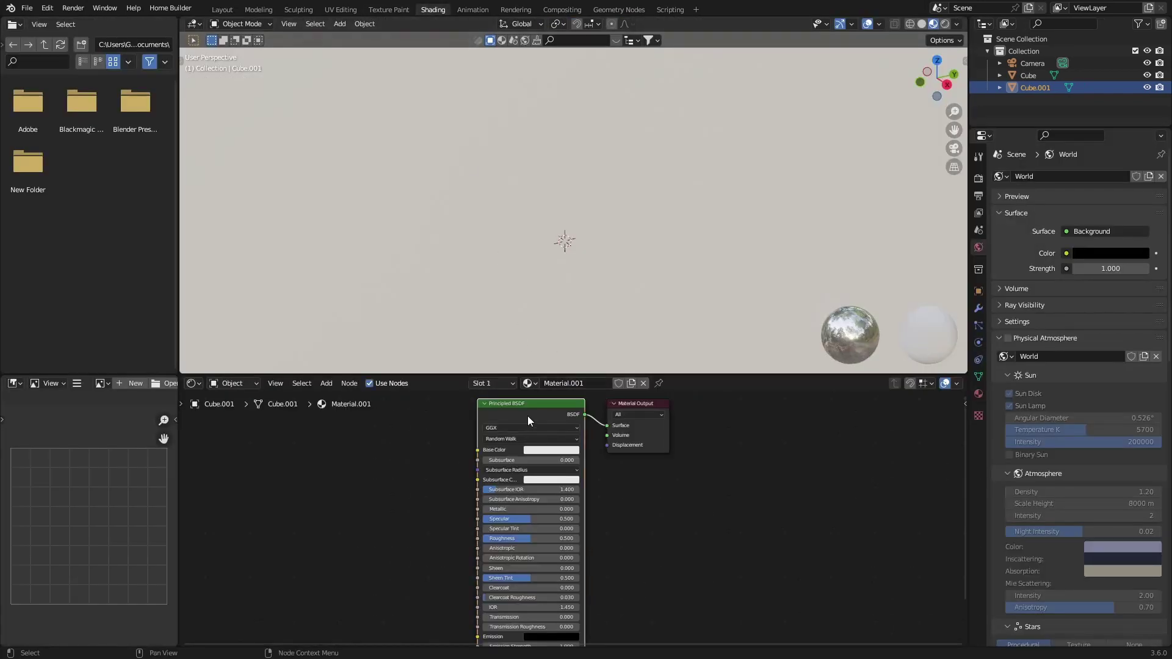
key("Delete")
- Add a Principled Volume node and connect it to the material output's Volume input
key("shift+a")
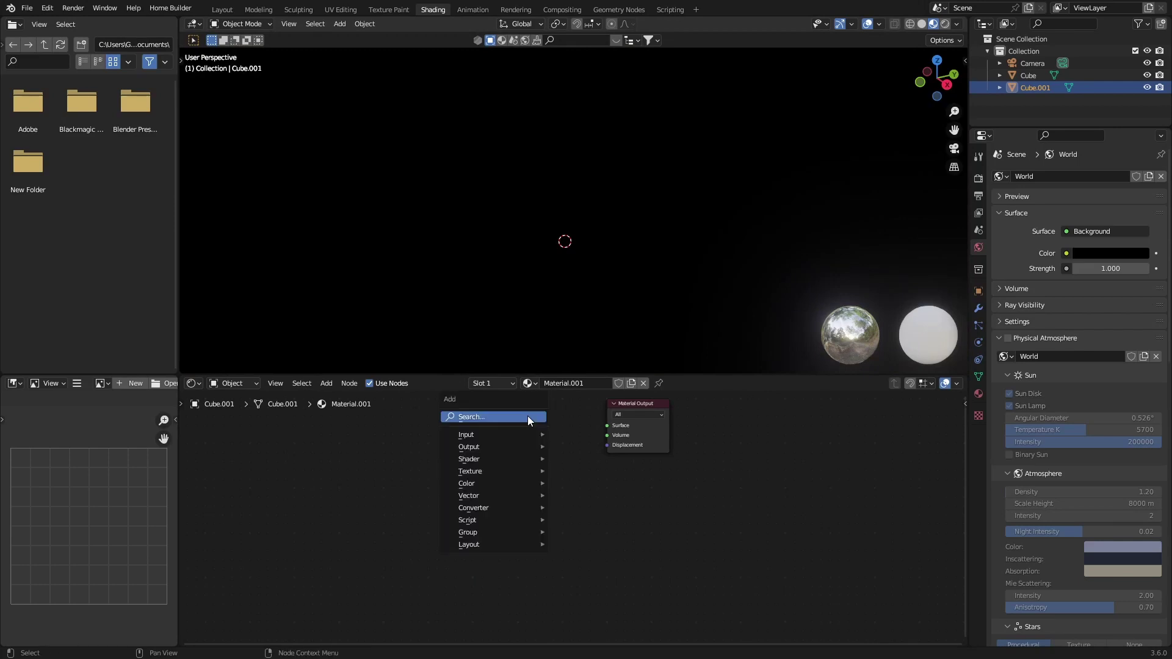
left_click(528, 416)
type("vol")
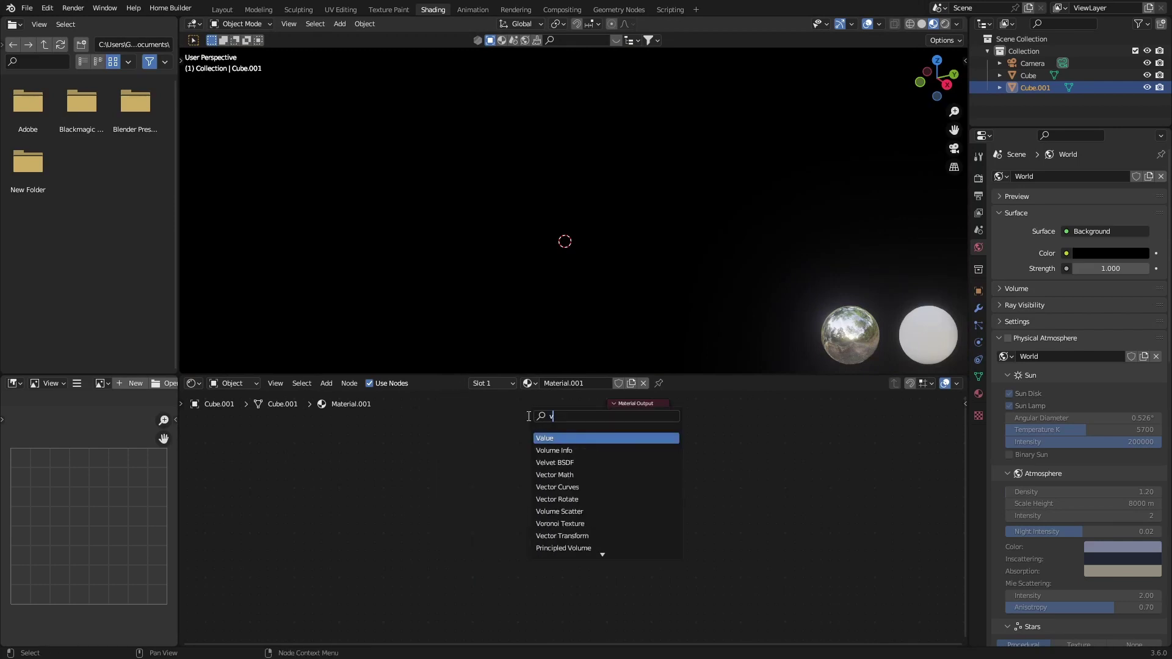
key("Down")
key("Down")
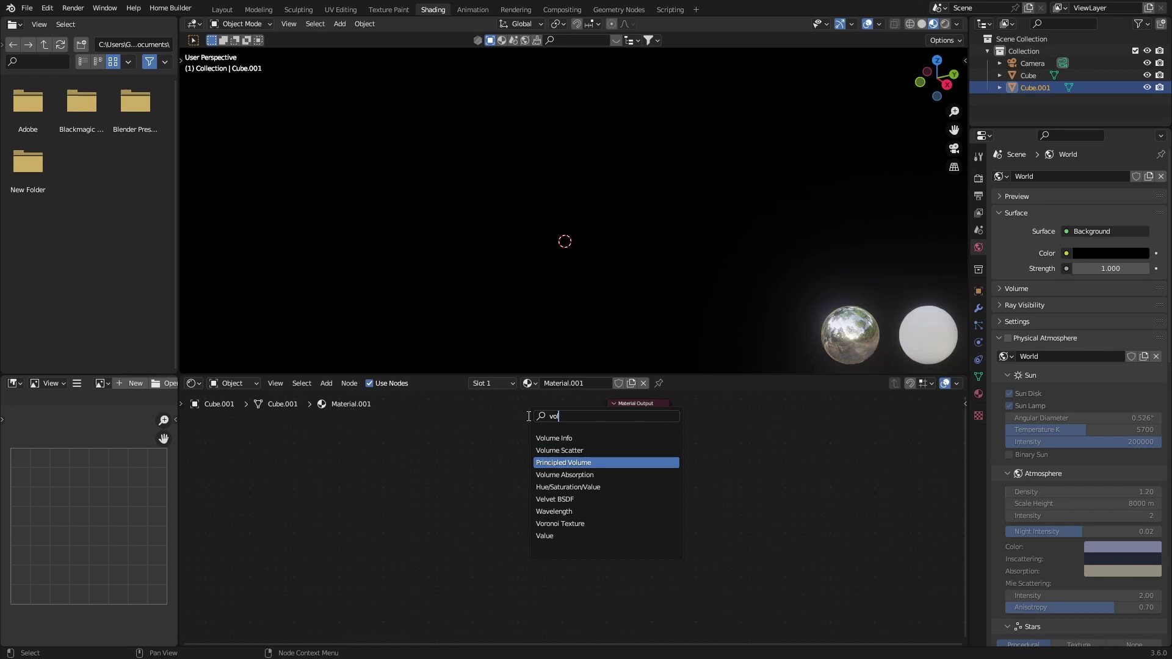
key("Return")
left_click(504, 420)
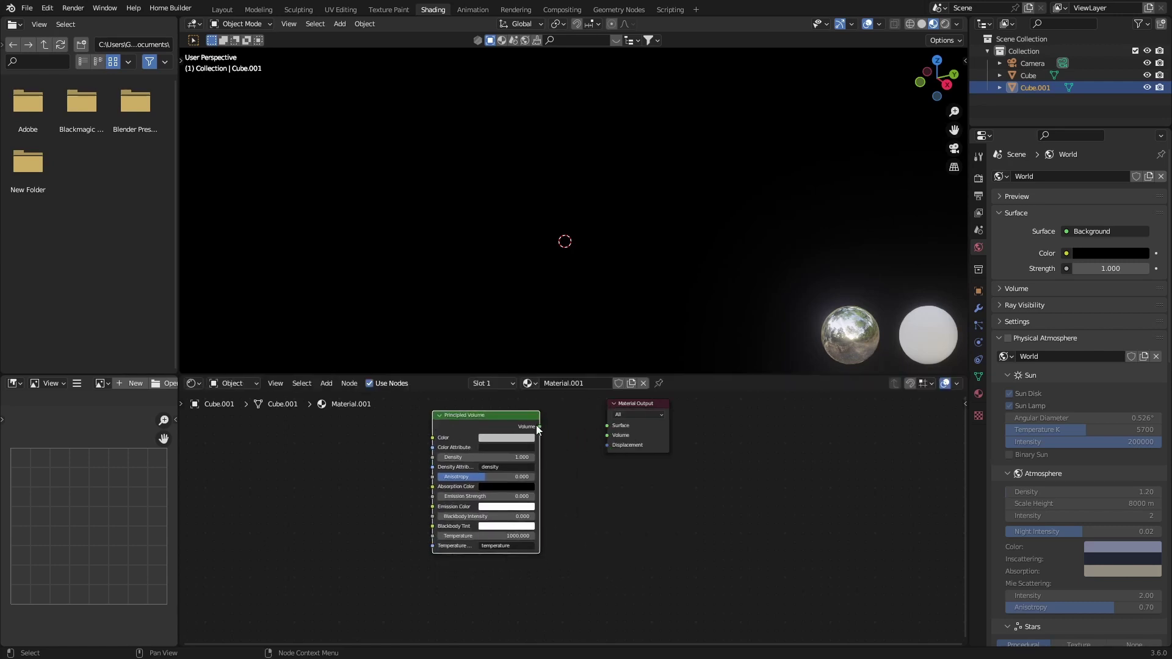
left_click_drag(539, 427, 606, 435)
- Set the Principled Volume density to 0.05 and return to the Layout workspace
left_click(951, 151)
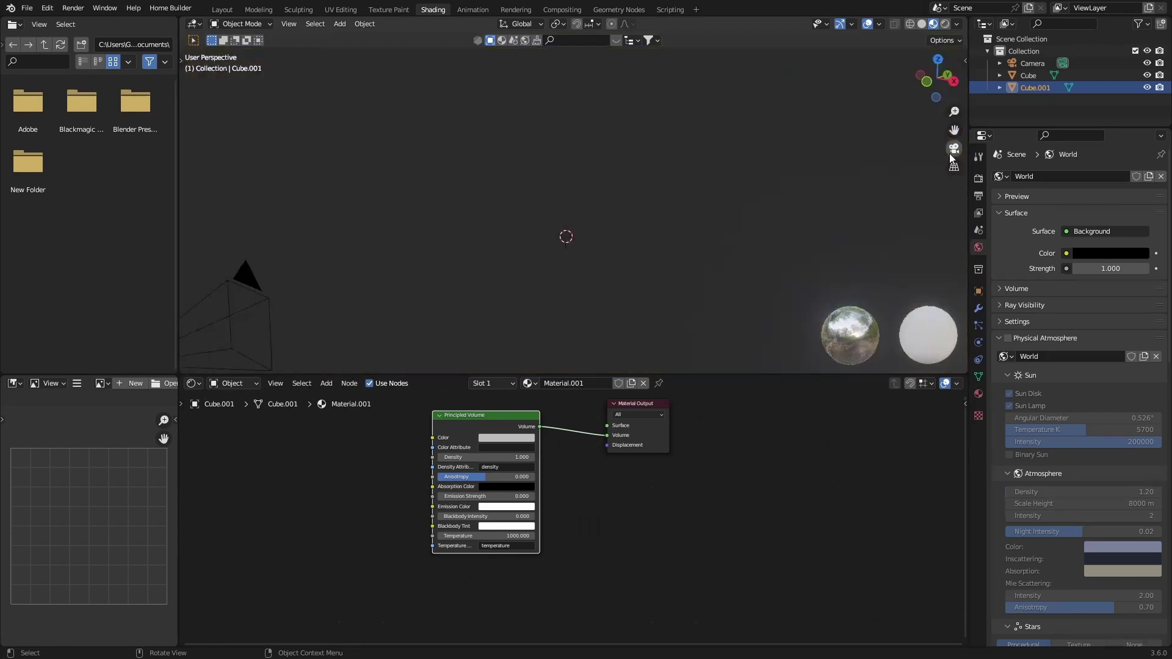
left_click(493, 457)
type("0")
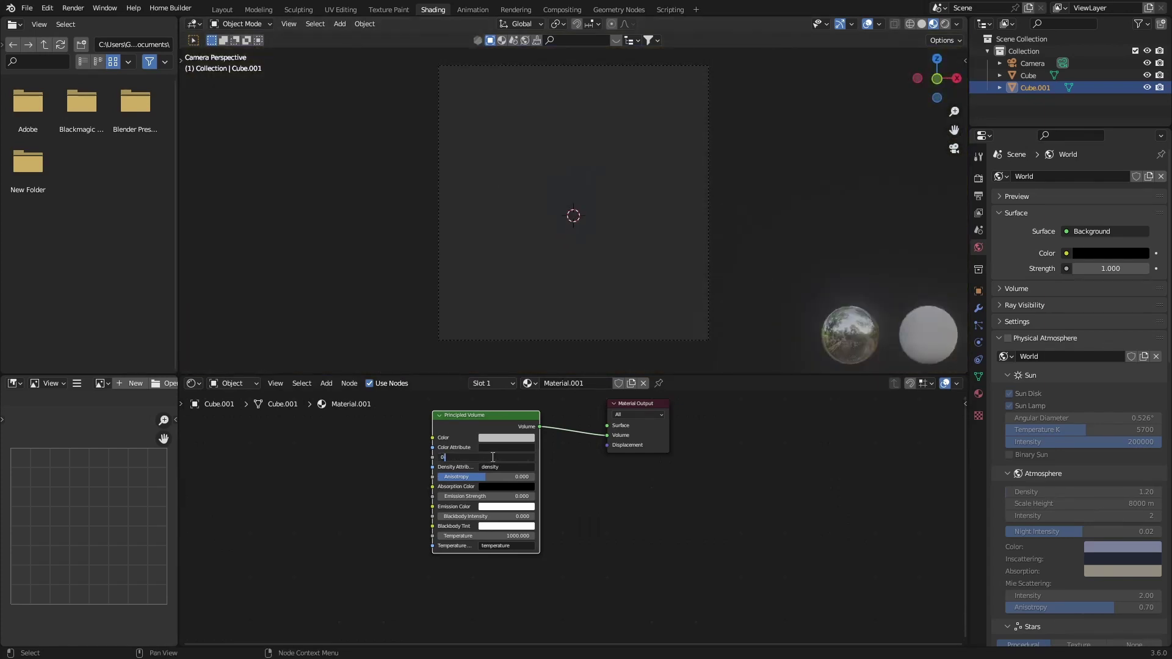
type(".05")
key("Return")
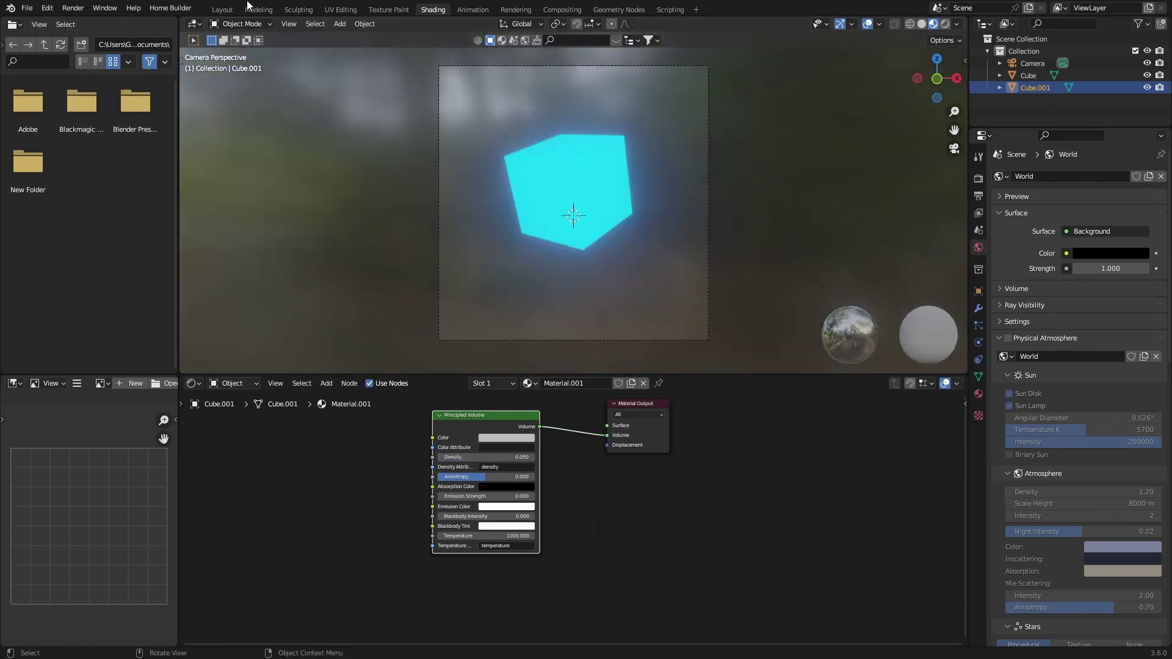
left_click(222, 9)
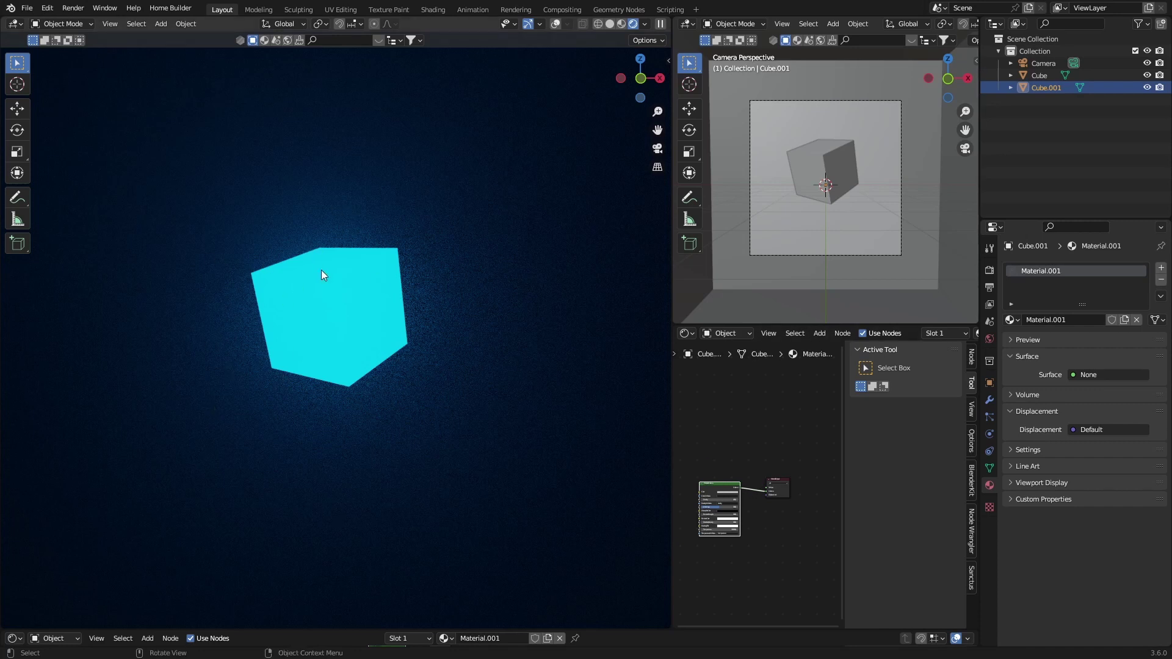
left_click_drag(760, 491, 753, 491)
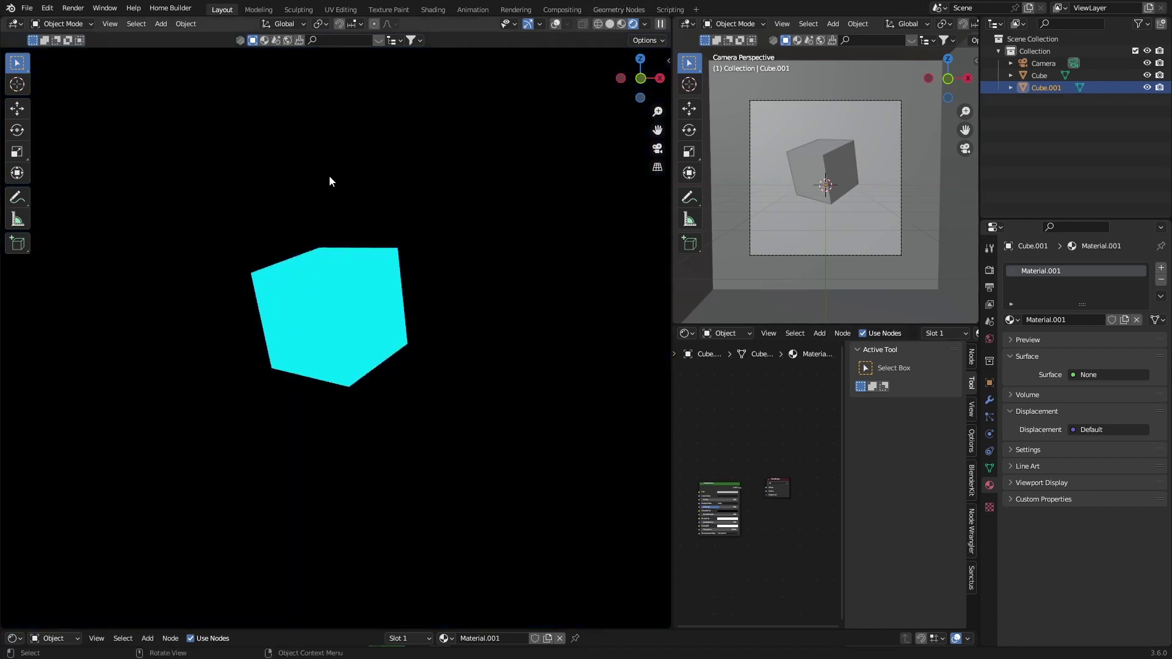
left_click_drag(739, 488, 767, 491)
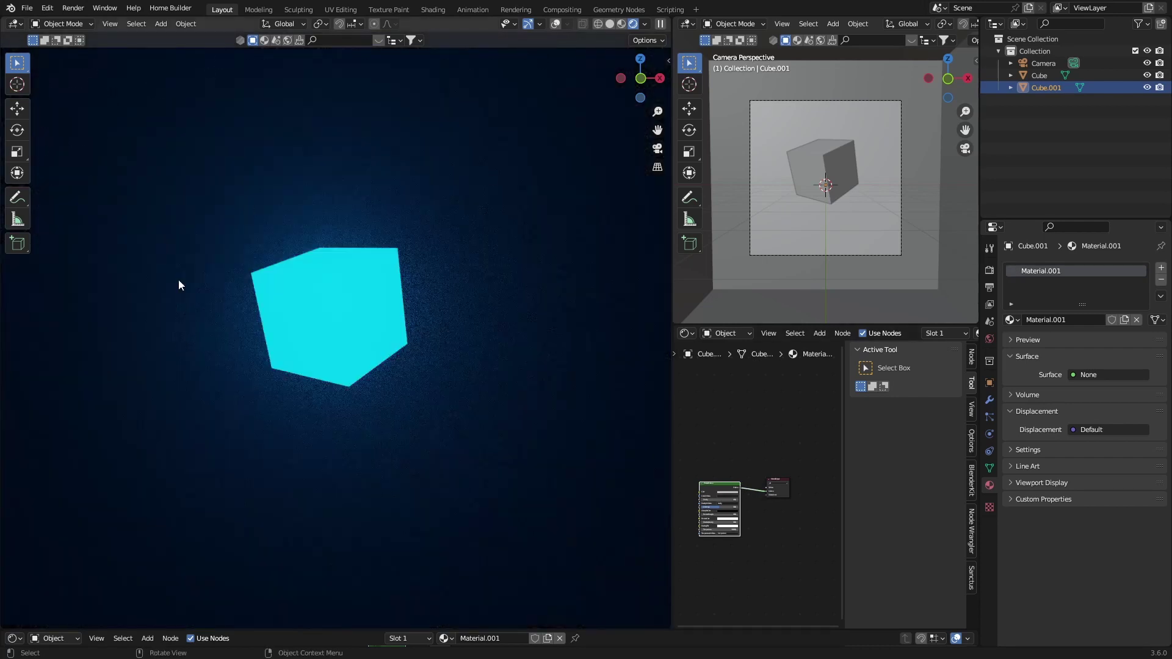